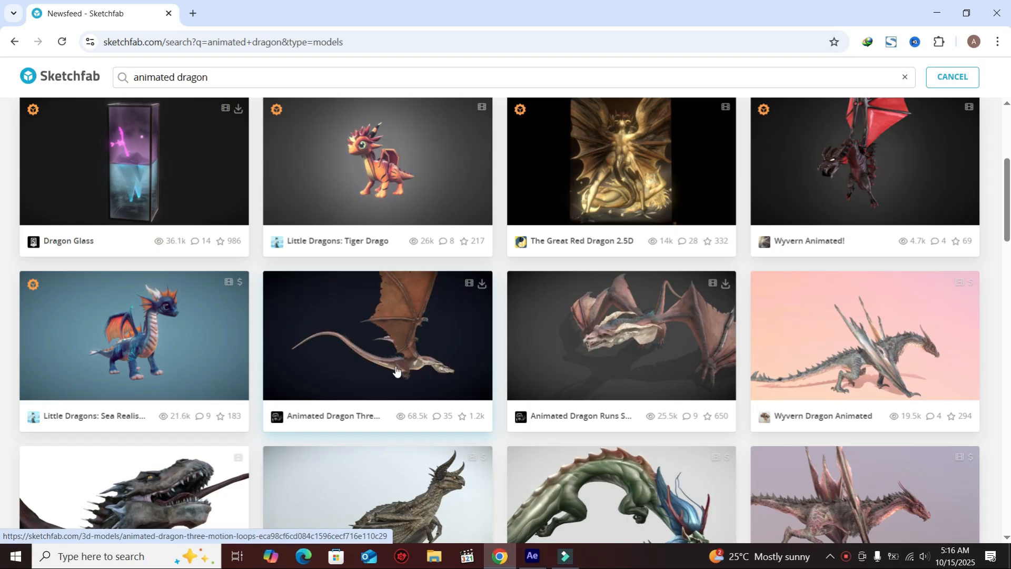
Open the Animated Dragon Three Motion Loops model from the search results and preview it in the viewer.
{"action": "left_click", "coordinate": [334, 353]}
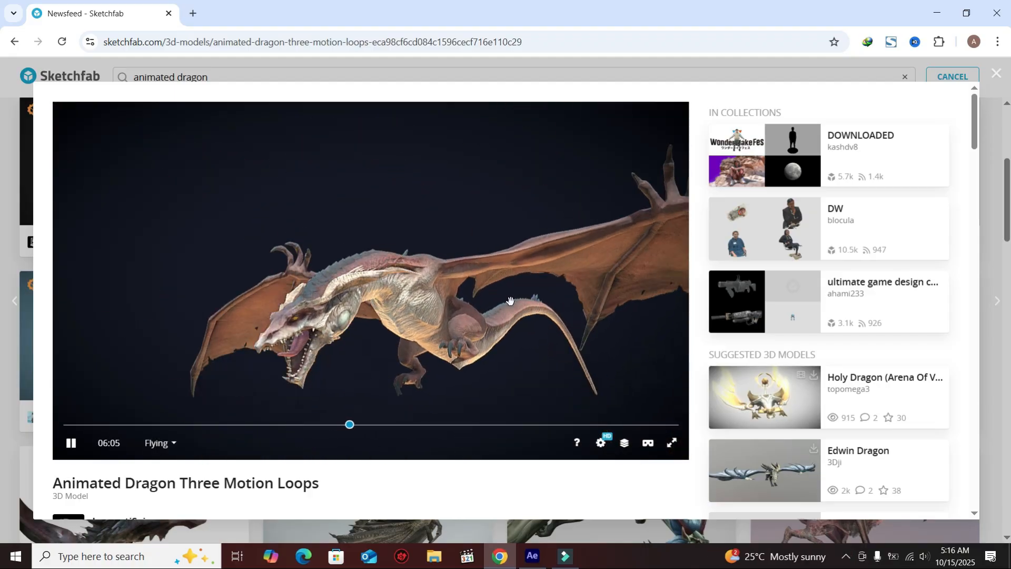
{"action": "left_click_drag", "start_coordinate": [506, 290], "coordinate": [408, 390]}
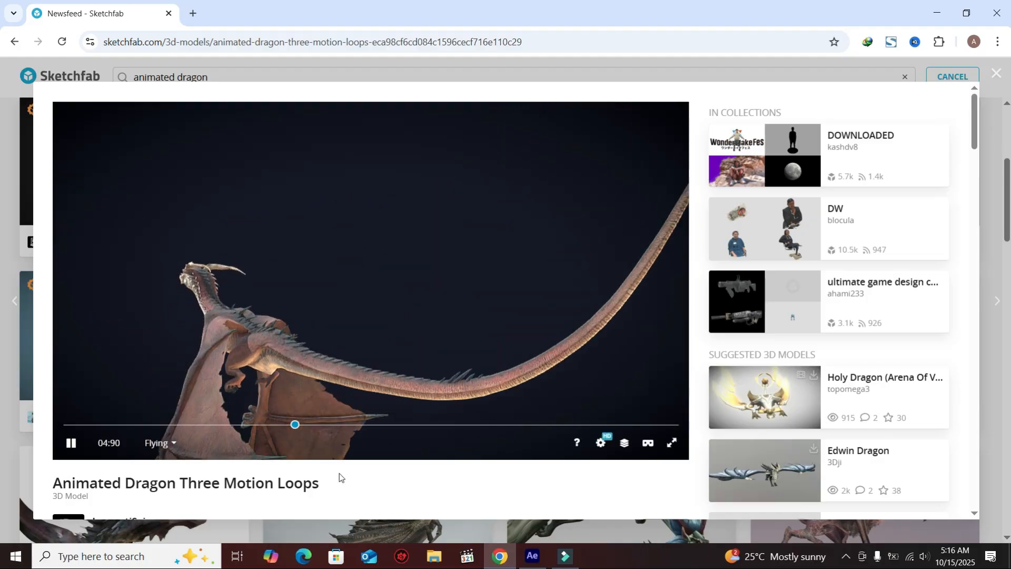
{"action": "scroll", "coordinate": [362, 480], "scroll_direction": "down", "scroll_amount": 1}
{"action": "scroll", "coordinate": [361, 480], "scroll_direction": "down", "scroll_amount": 2}
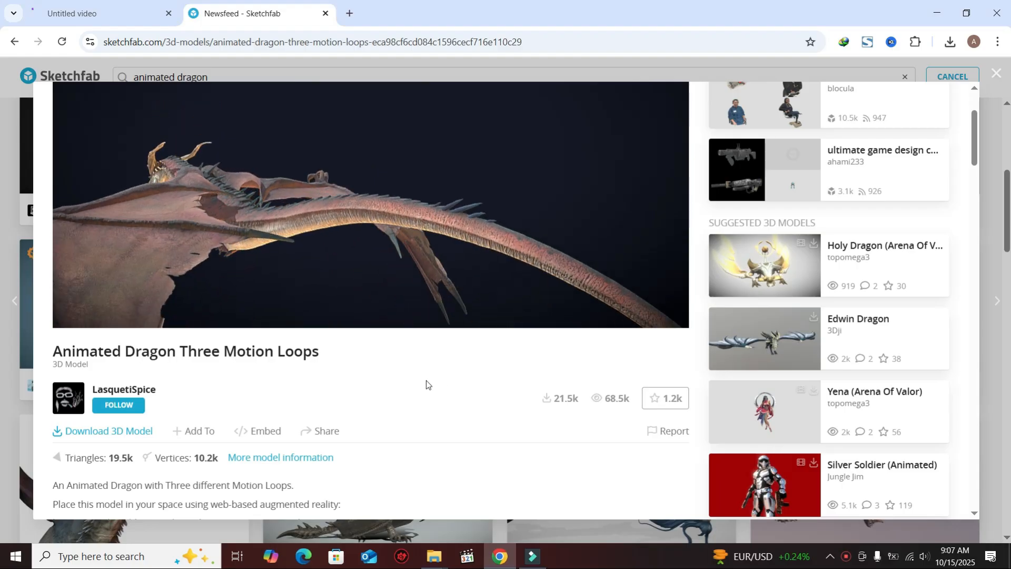
Open the model's download options and review the available GLB formats.
{"action": "left_click", "coordinate": [119, 435]}
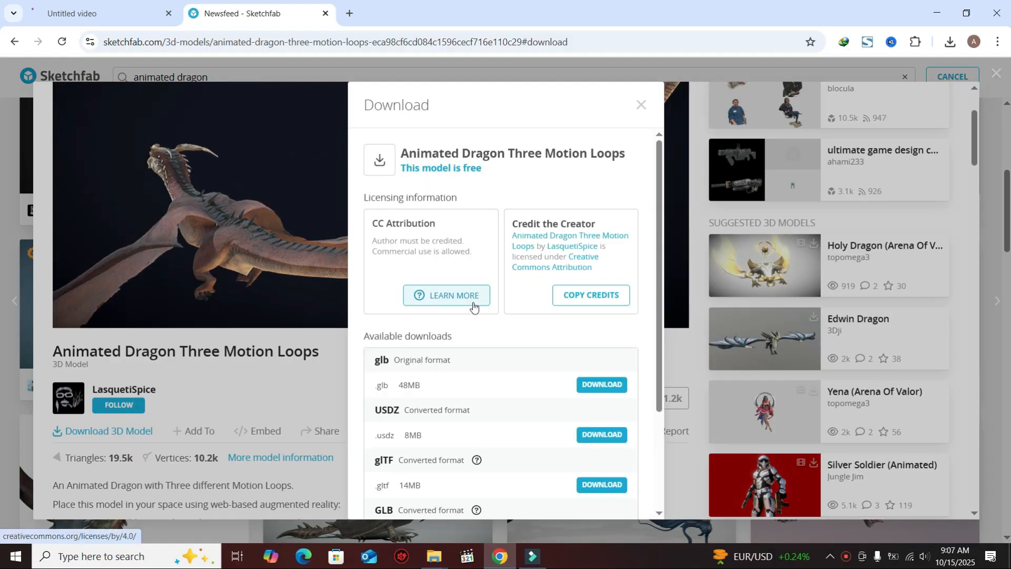
{"action": "scroll", "coordinate": [545, 373], "scroll_direction": "down", "scroll_amount": 3}
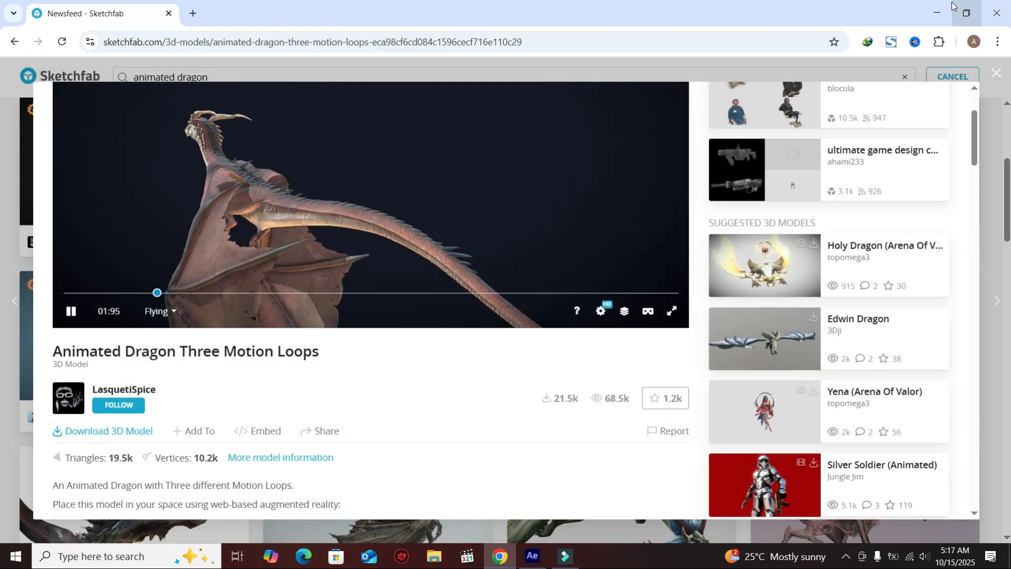
Switch to After Effects and create a new composition with the HD 1920x1080 24 fps preset.
{"action": "left_click", "coordinate": [535, 560]}
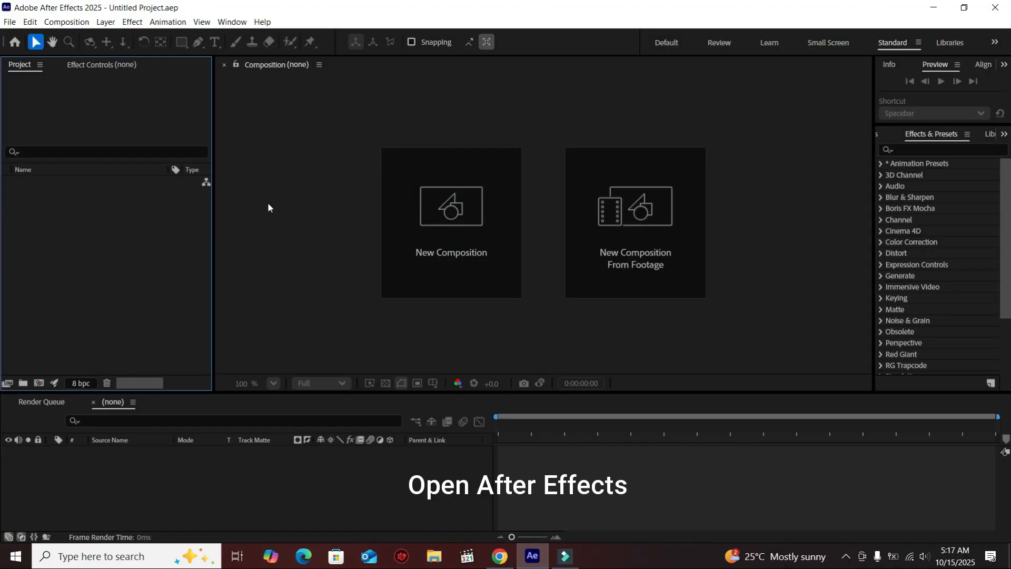
{"action": "left_click", "coordinate": [437, 214]}
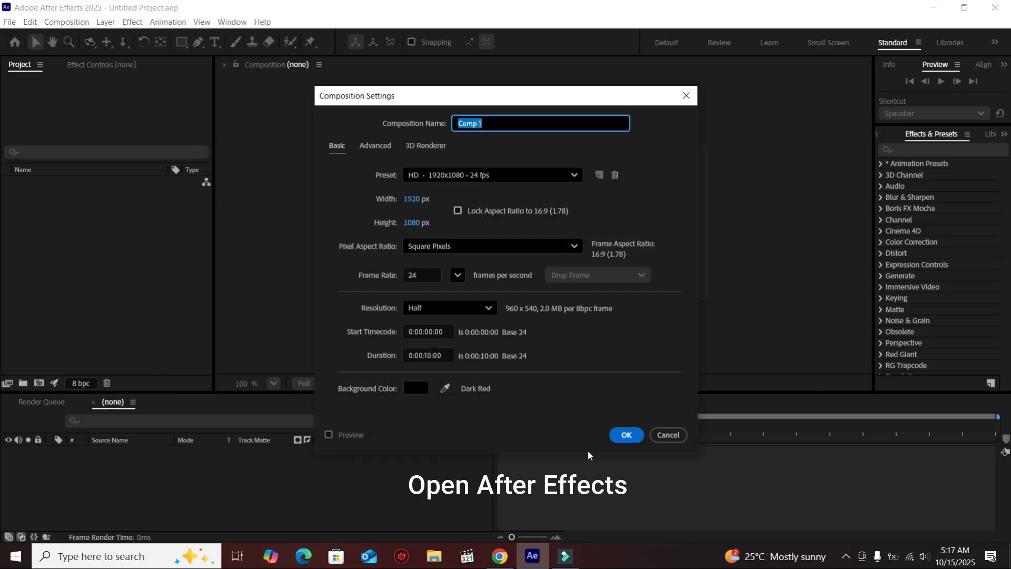
{"action": "left_click", "coordinate": [626, 434]}
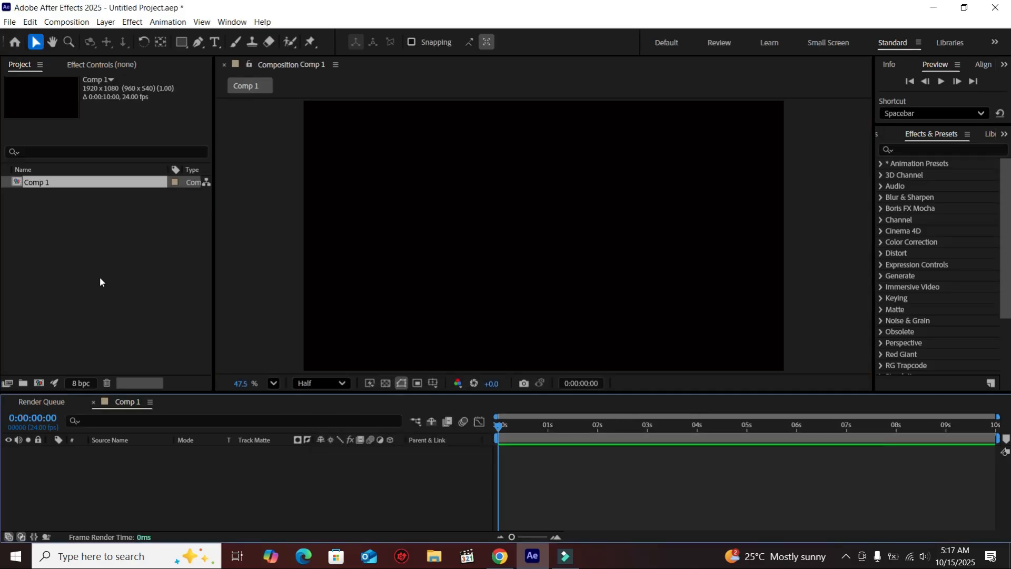
Import the animated_dragon_three_motion_loops model and the autumn_forest image into the project.
{"action": "left_click", "coordinate": [100, 281]}
{"action": "left_click", "coordinate": [10, 22]}
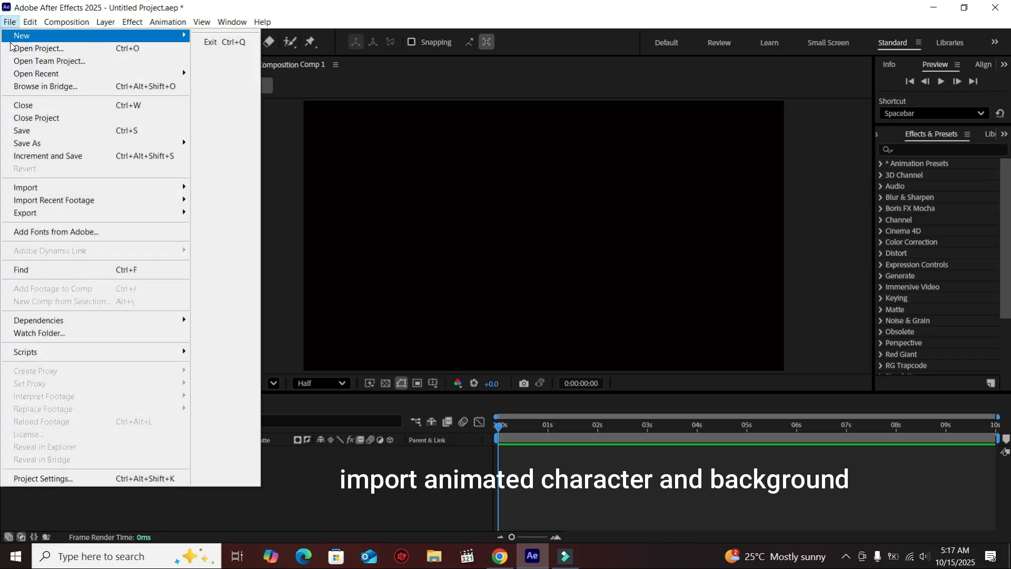
{"action": "mouse_move", "coordinate": [92, 188]}
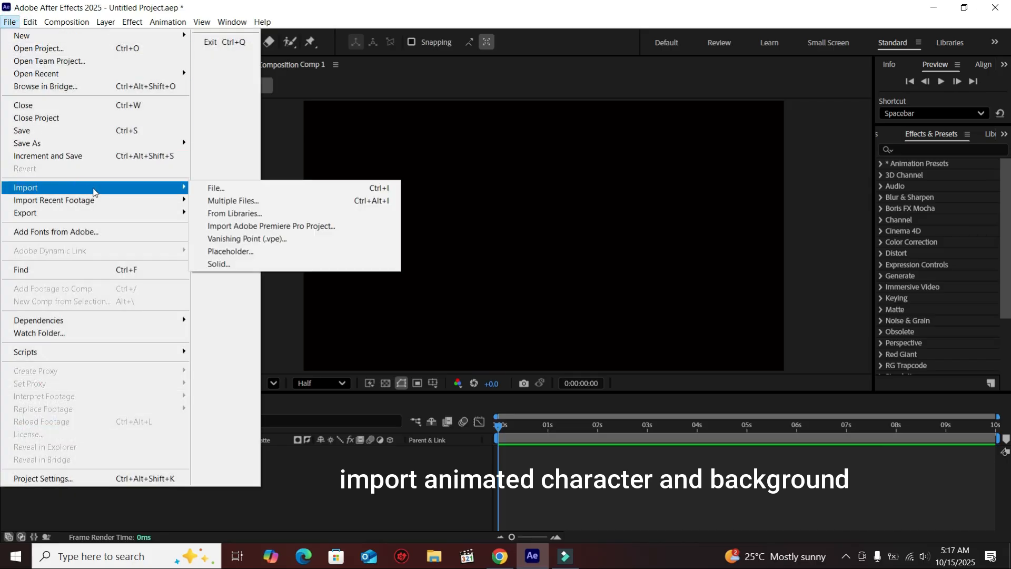
{"action": "left_click", "coordinate": [207, 190]}
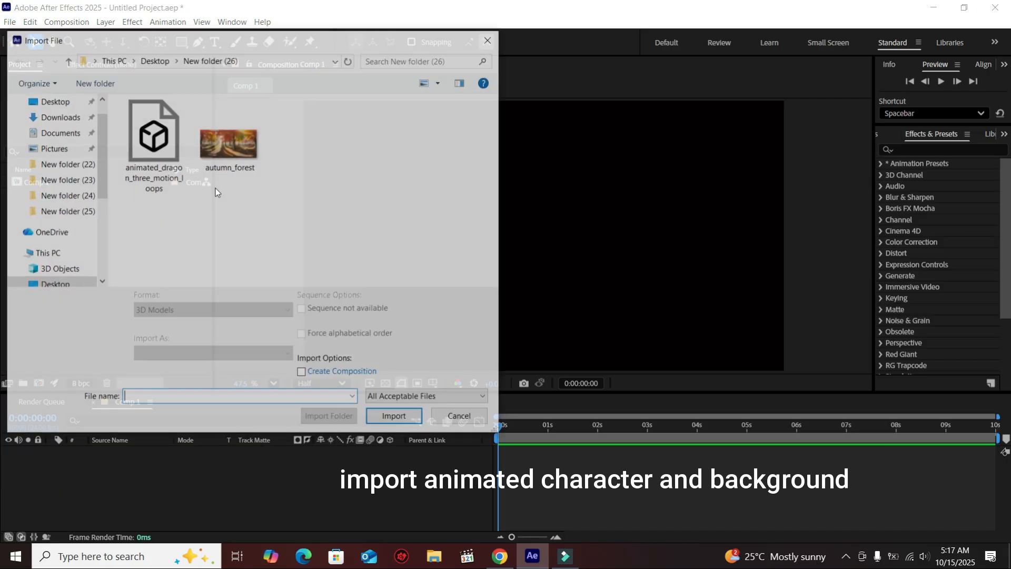
{"action": "left_click", "coordinate": [210, 161]}
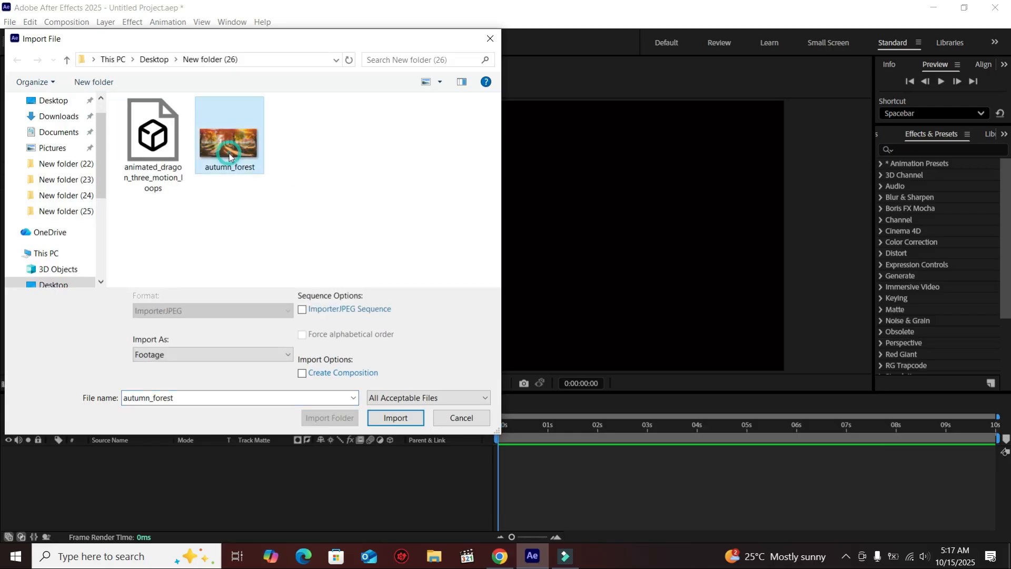
{"action": "left_click", "coordinate": [153, 158], "text": "ctrl"}
{"action": "left_click", "coordinate": [384, 417]}
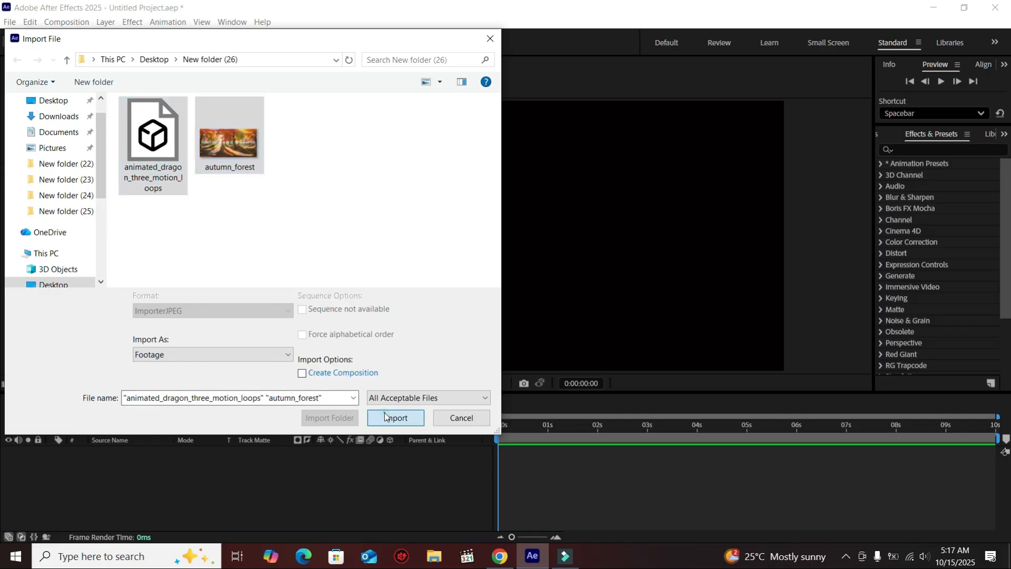
{"action": "left_click", "coordinate": [88, 262]}
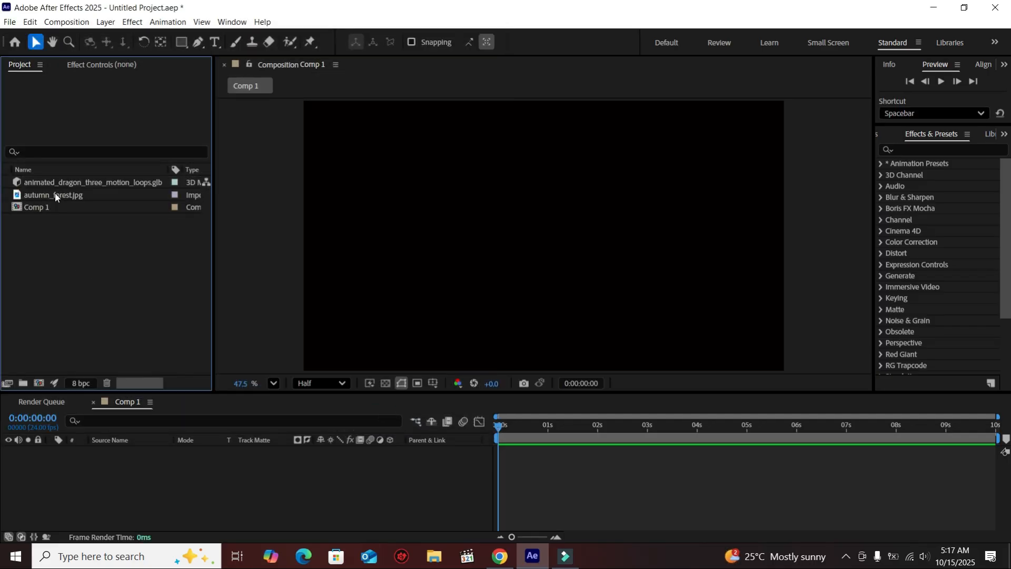
Add autumn_forest.jpg to the composition and scale the layer to 60%.
{"action": "left_click", "coordinate": [55, 194]}
{"action": "left_click_drag", "start_coordinate": [77, 200], "coordinate": [149, 491]}
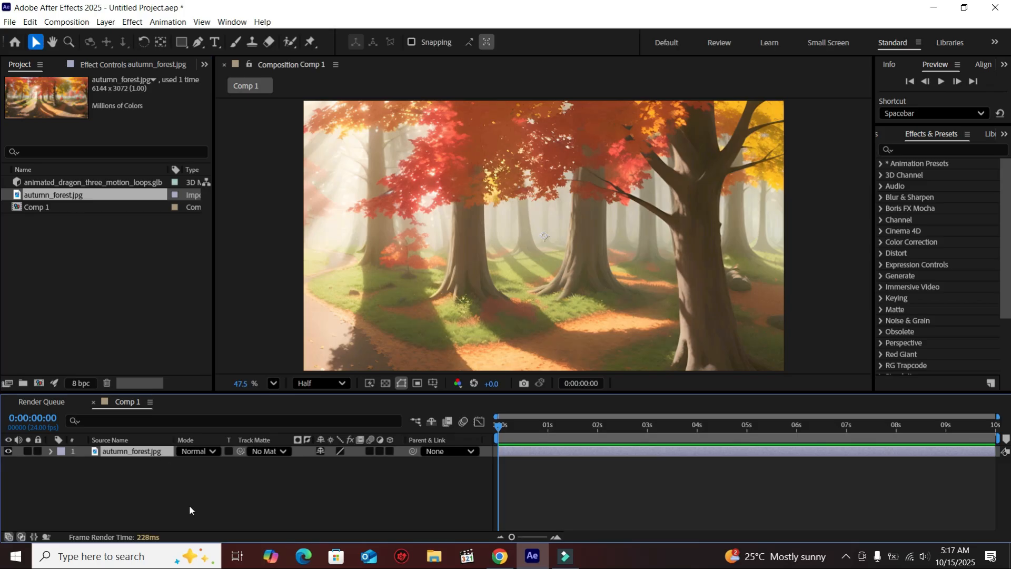
{"action": "key", "text": "s"}
{"action": "left_click_drag", "start_coordinate": [337, 463], "coordinate": [313, 463]}
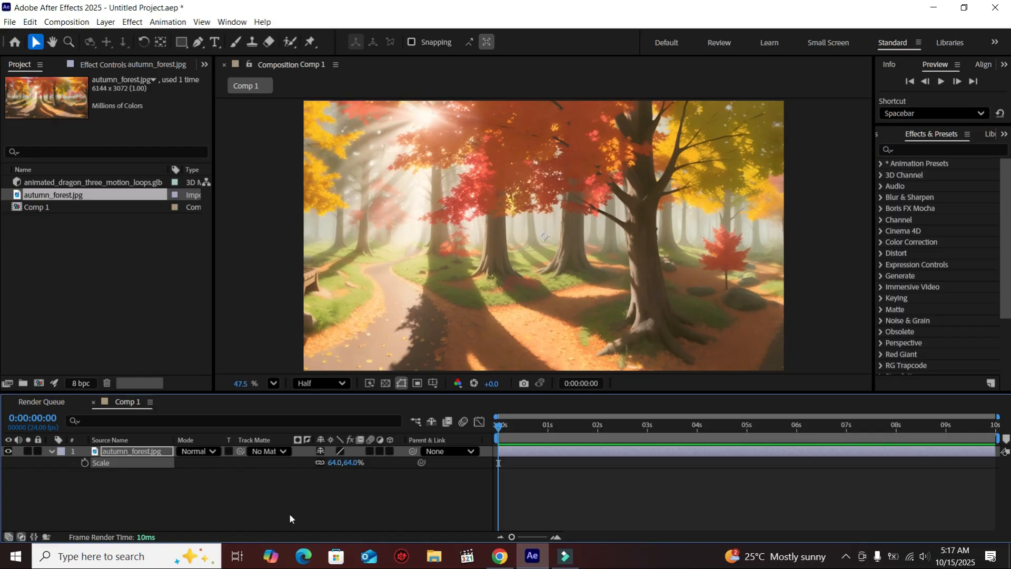
{"action": "left_click", "coordinate": [289, 518]}
{"action": "left_click", "coordinate": [111, 327]}
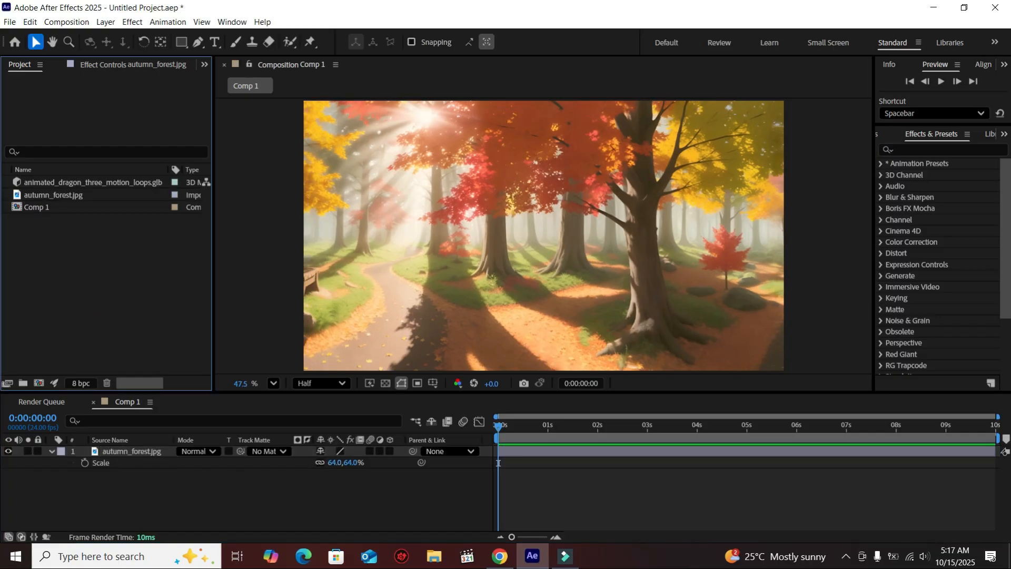
{"action": "left_click_drag", "start_coordinate": [333, 462], "coordinate": [321, 462]}
{"action": "left_click", "coordinate": [351, 507]}
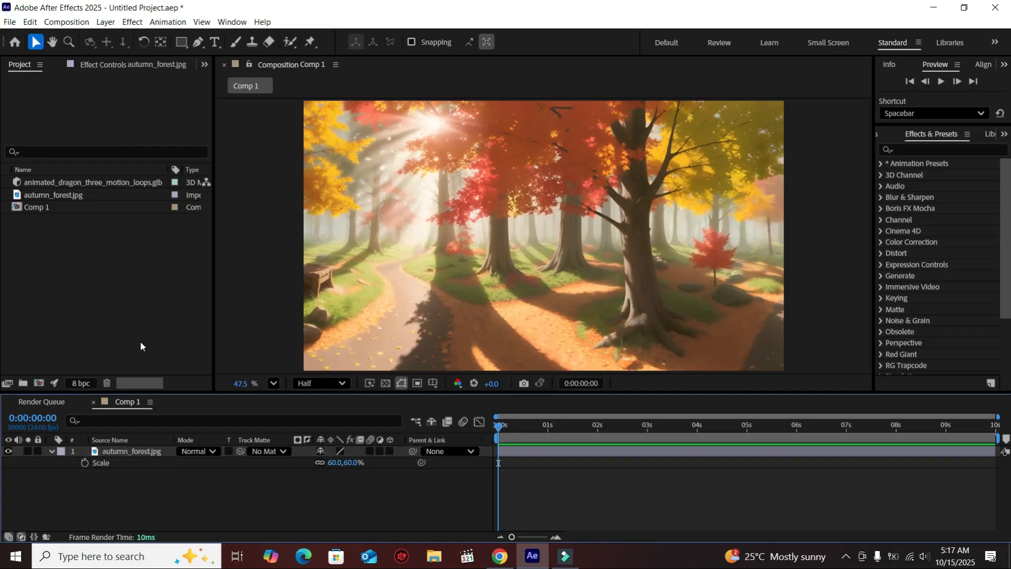
Add the dragon model to the composition, fitting it to the composition size in its model settings.
{"action": "left_click", "coordinate": [40, 185]}
{"action": "left_click_drag", "start_coordinate": [64, 185], "coordinate": [154, 450]}
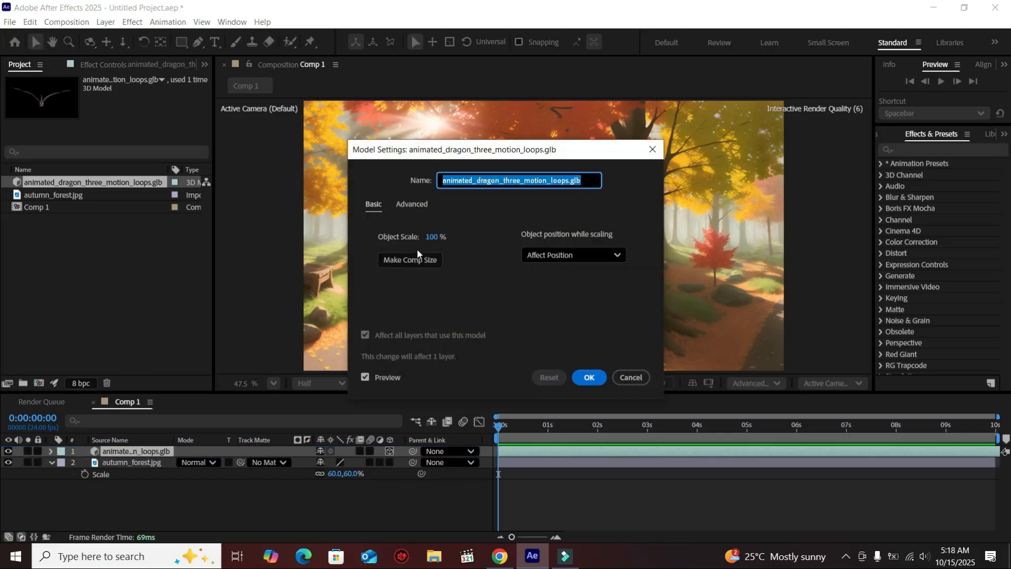
{"action": "left_click", "coordinate": [415, 261]}
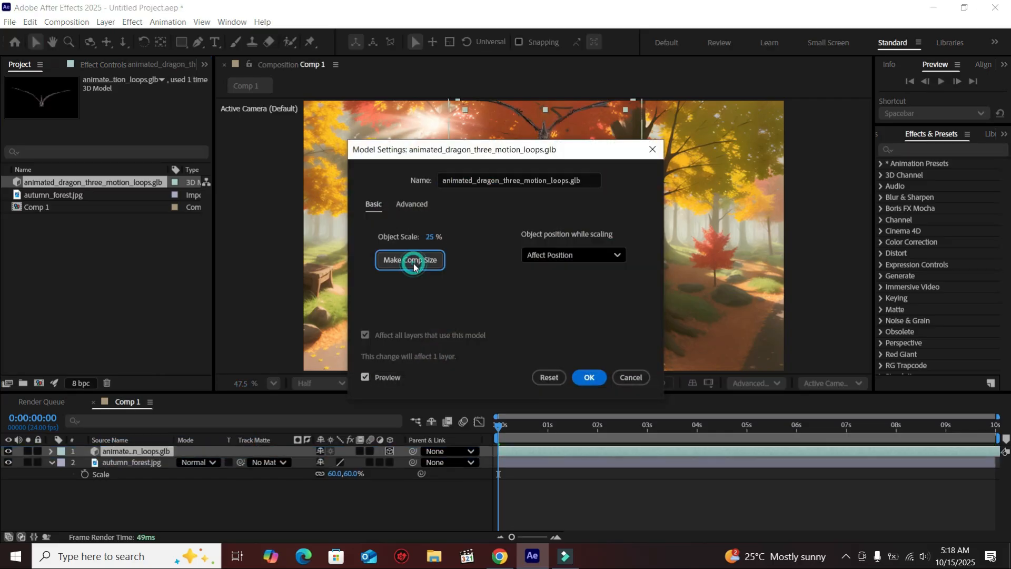
{"action": "left_click", "coordinate": [591, 385]}
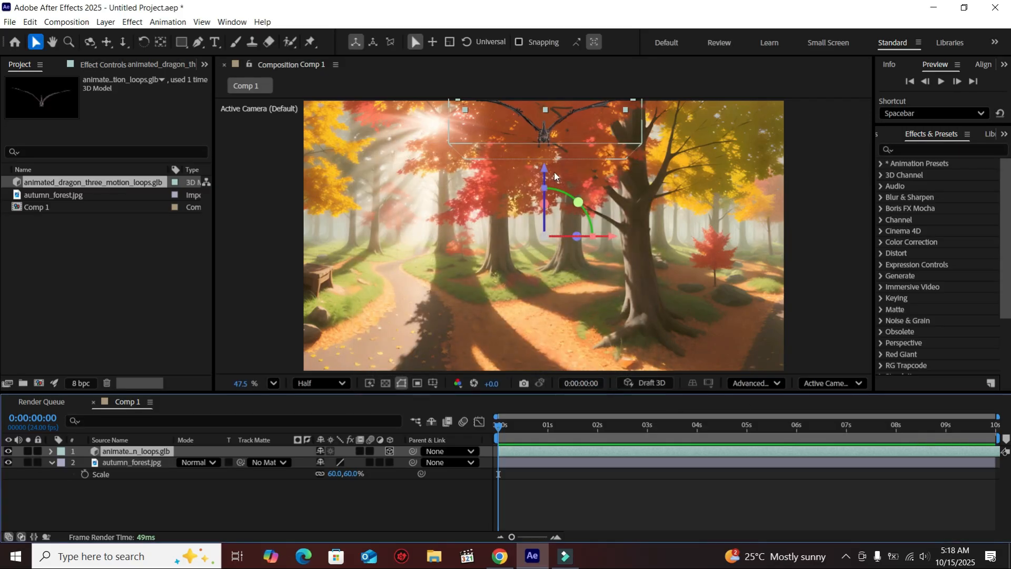
Move the dragon lower in the scene and orbit the camera to view it from a side angle.
{"action": "left_click_drag", "start_coordinate": [545, 171], "coordinate": [548, 277]}
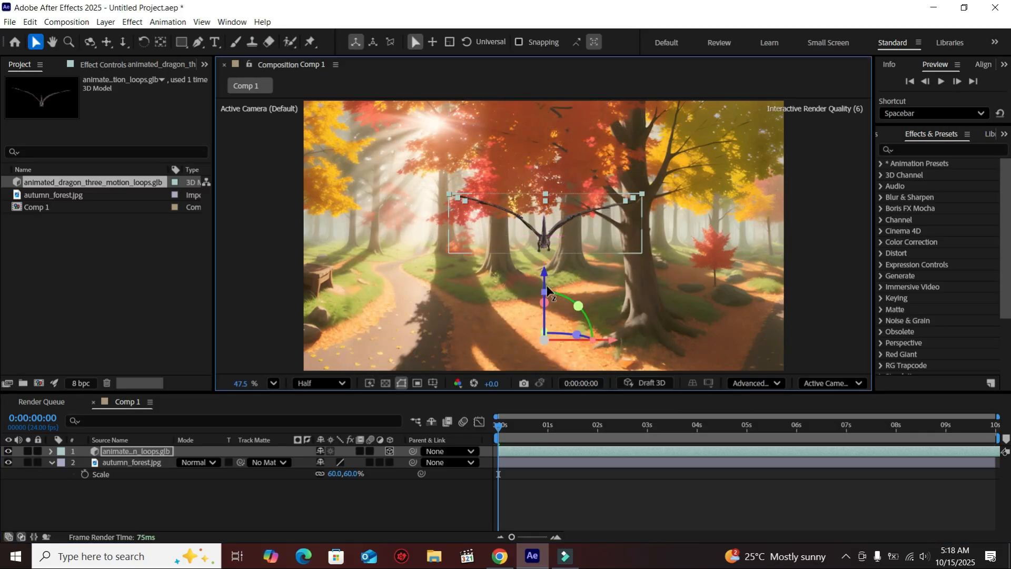
{"action": "left_click", "coordinate": [140, 454]}
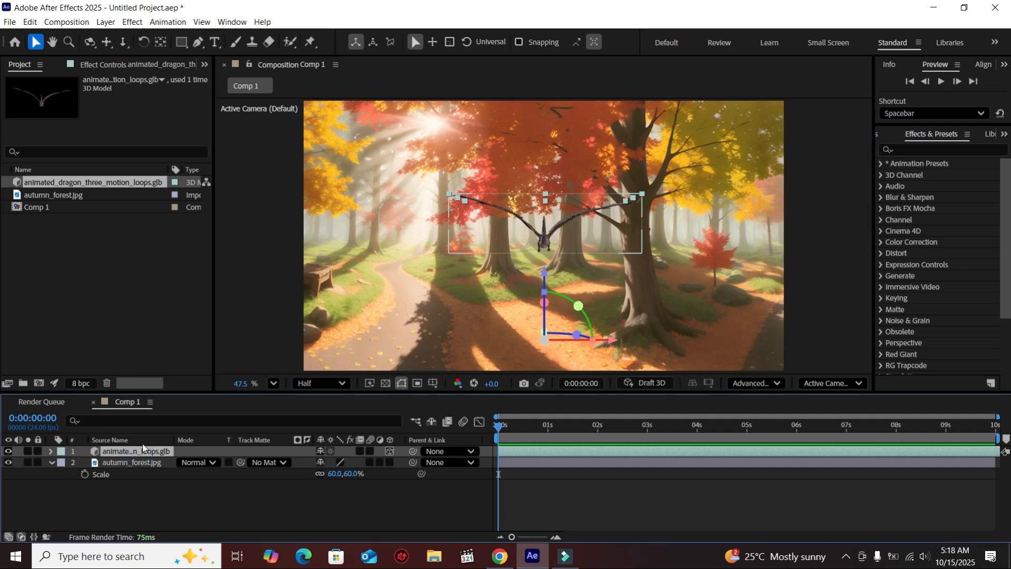
{"action": "left_click_drag", "start_coordinate": [91, 46], "coordinate": [136, 40]}
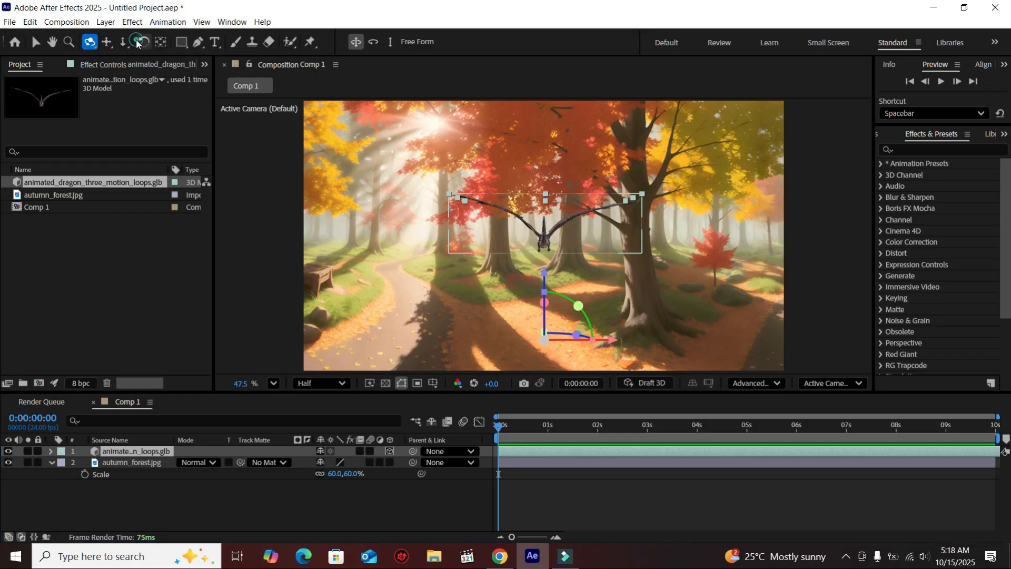
{"action": "left_click_drag", "start_coordinate": [586, 232], "coordinate": [515, 225]}
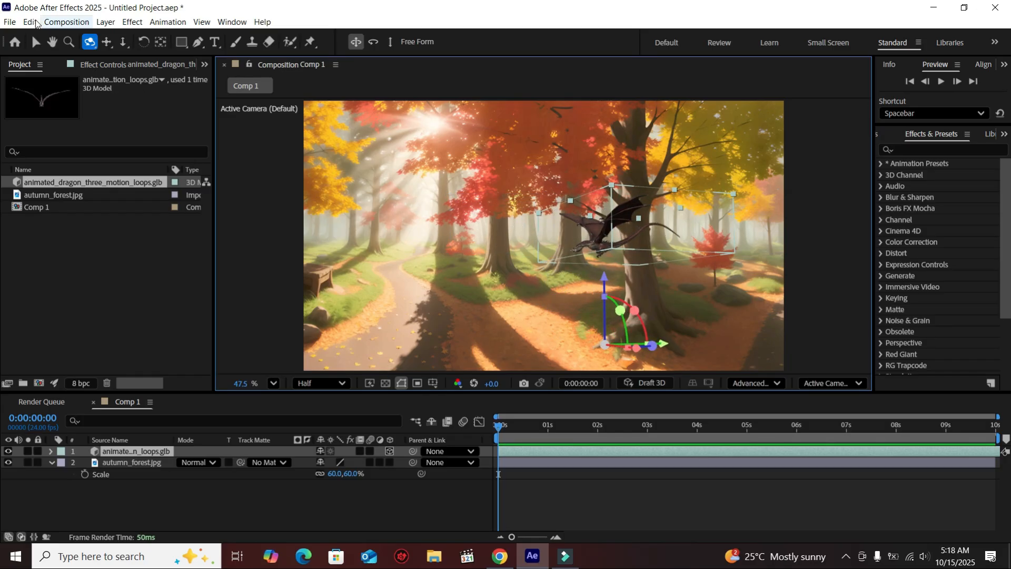
{"action": "left_click", "coordinate": [36, 44]}
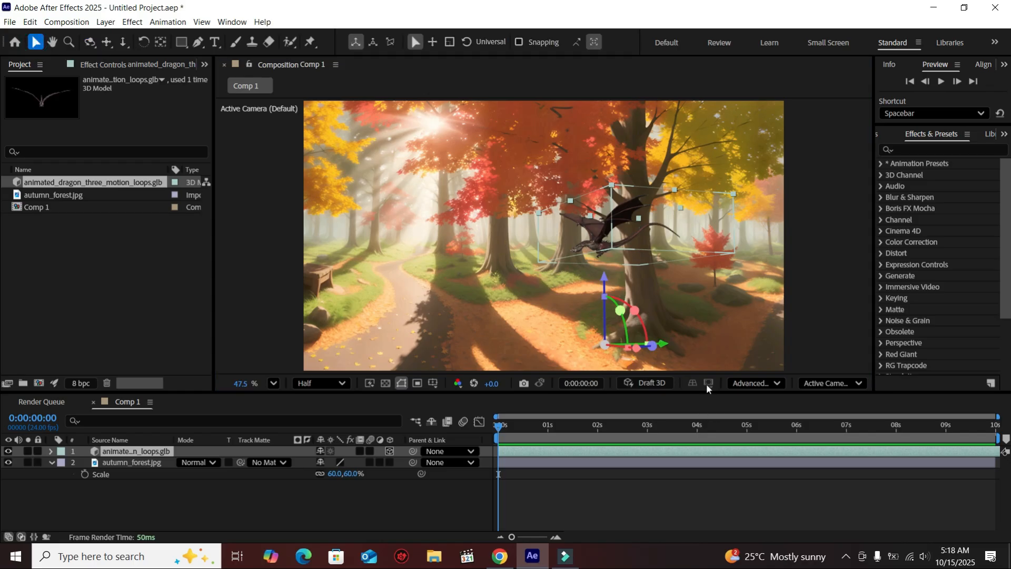
Set the dragon layer's scale to 2000%.
{"action": "left_click", "coordinate": [163, 452]}
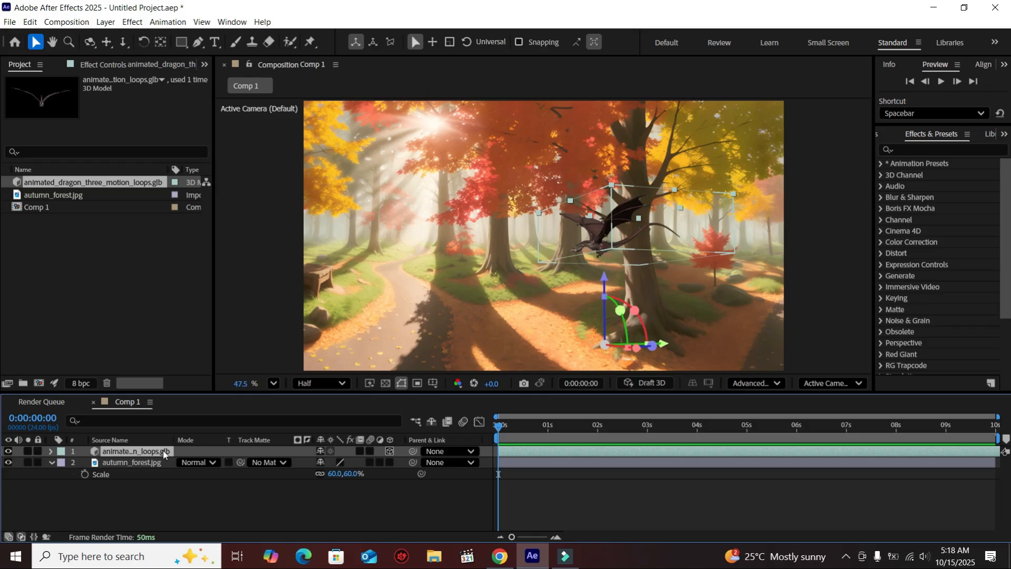
{"action": "key", "text": "s"}
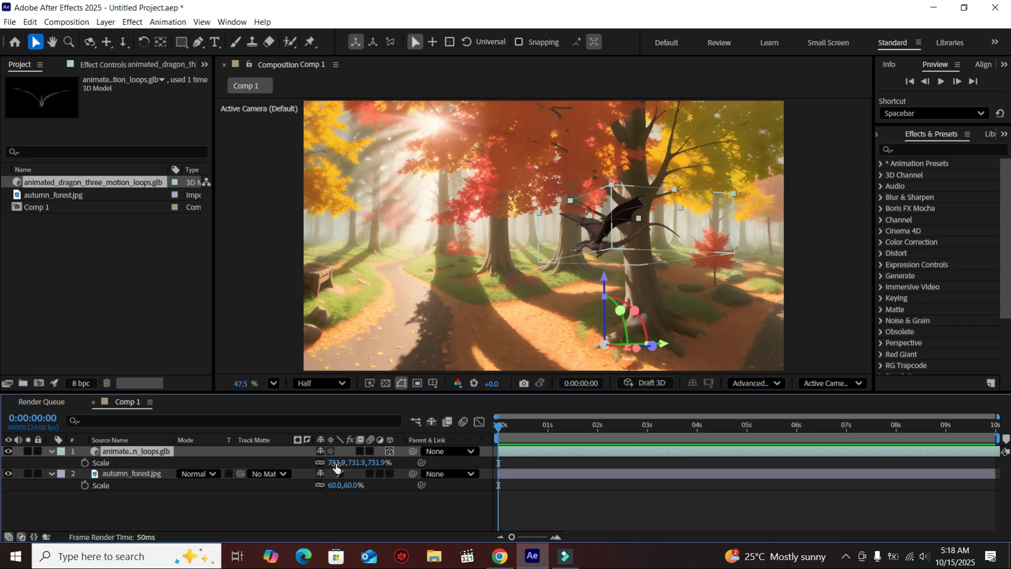
{"action": "left_click", "coordinate": [337, 463]}
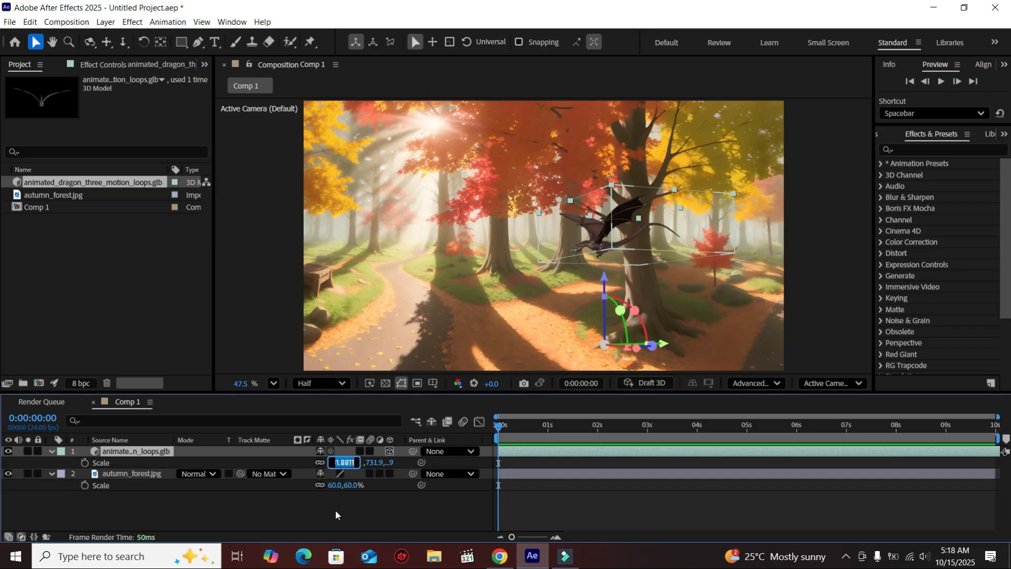
{"action": "type", "text": "2000"}
{"action": "key", "text": "Return"}
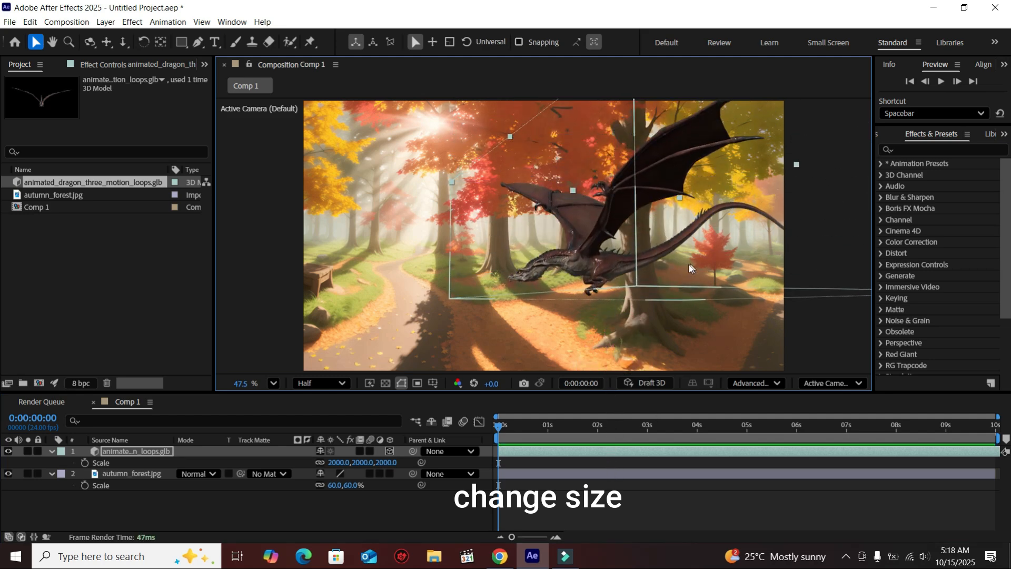
{"action": "scroll", "coordinate": [666, 279], "scroll_direction": "up", "scroll_amount": 5}
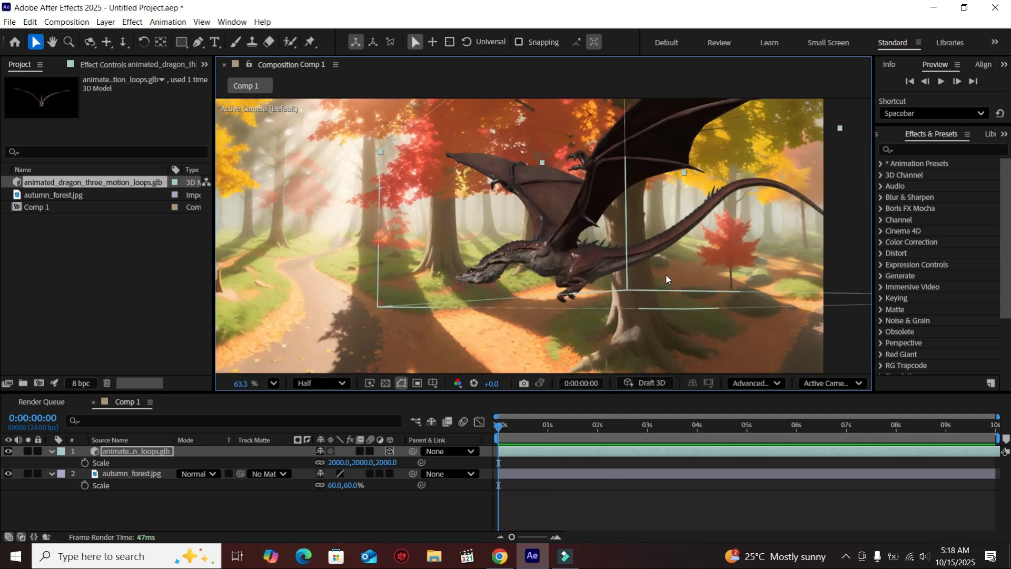
{"action": "scroll", "coordinate": [664, 279], "scroll_direction": "down", "scroll_amount": 4}
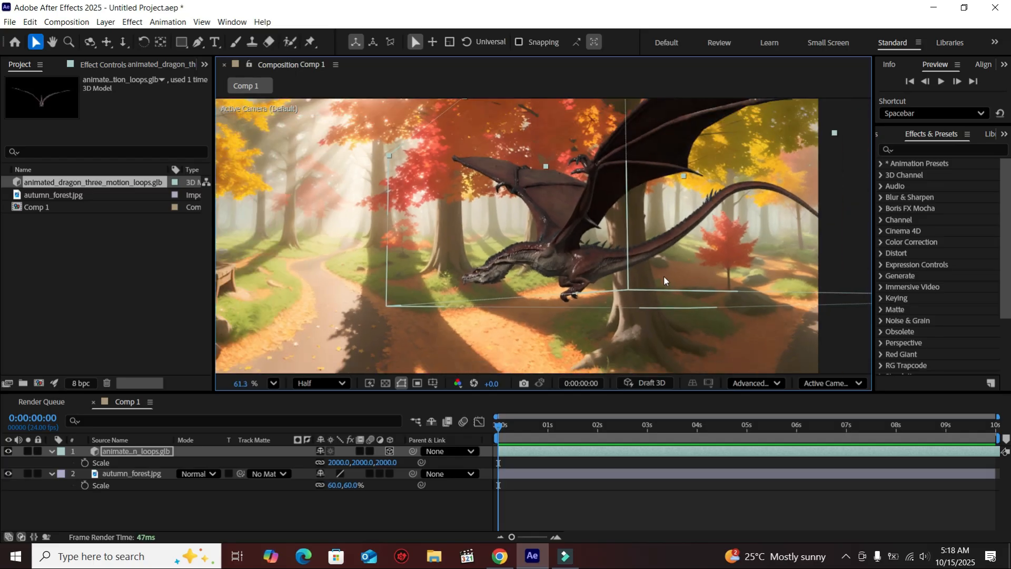
{"action": "left_click", "coordinate": [273, 506]}
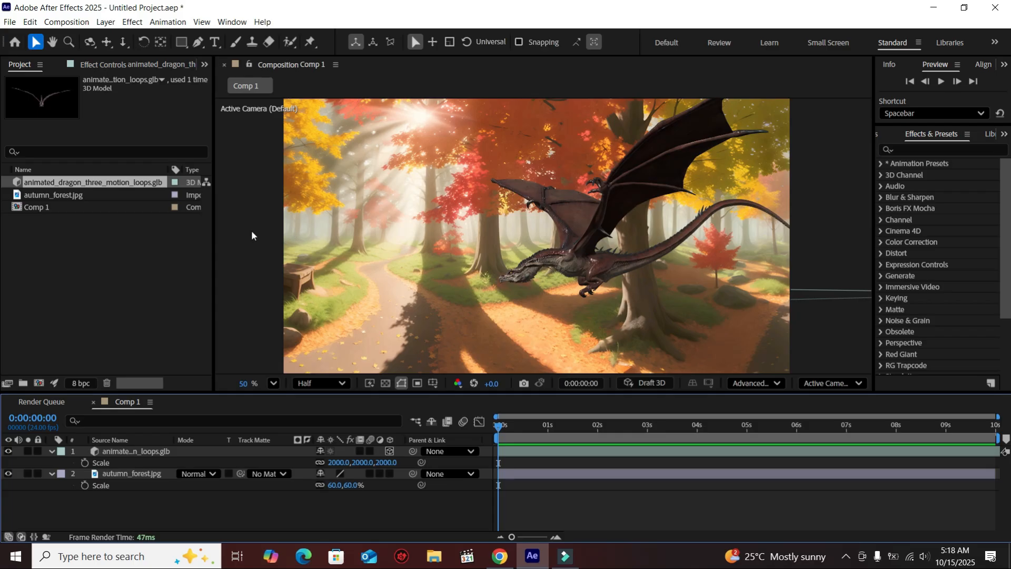
{"action": "left_click", "coordinate": [101, 289]}
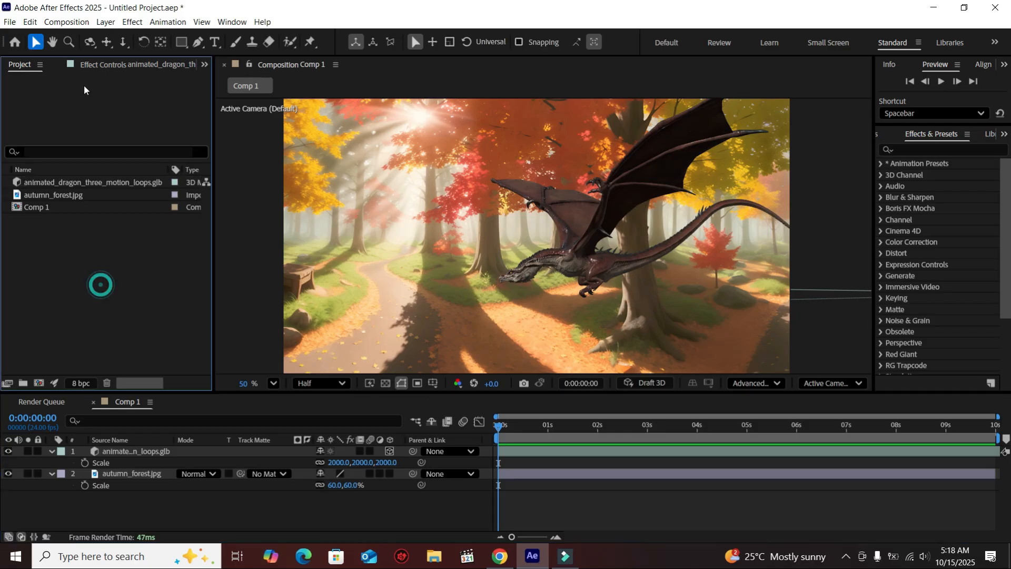
{"action": "right_click", "coordinate": [189, 515]}
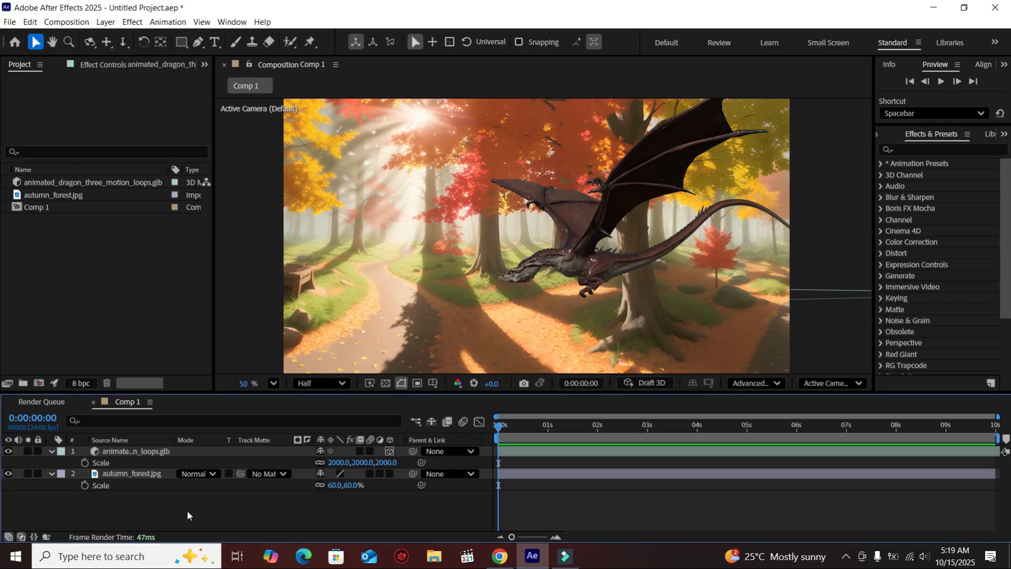
Add a new environment light to the composition with default settings.
{"action": "mouse_move", "coordinate": [264, 378]}
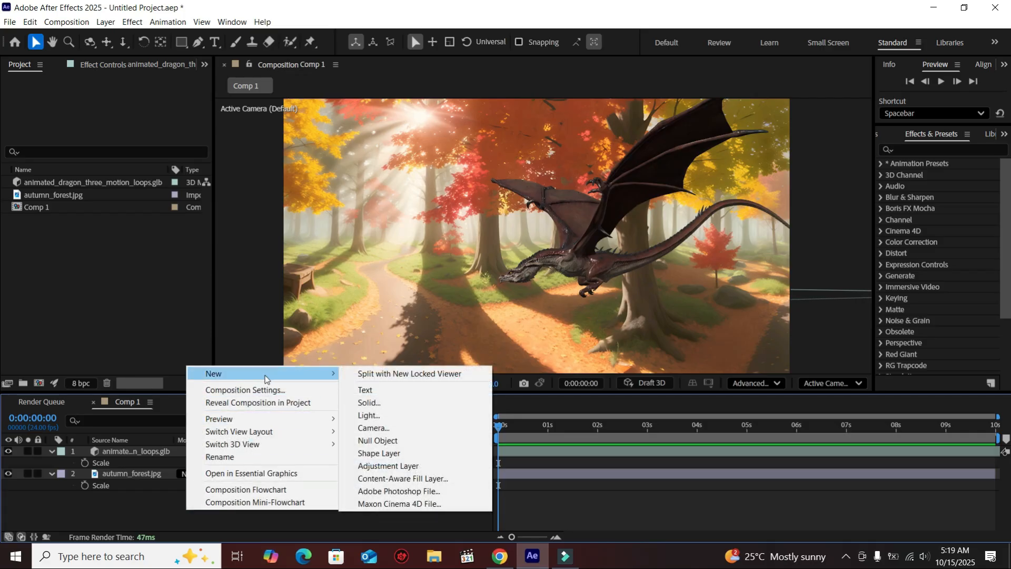
{"action": "left_click", "coordinate": [388, 415]}
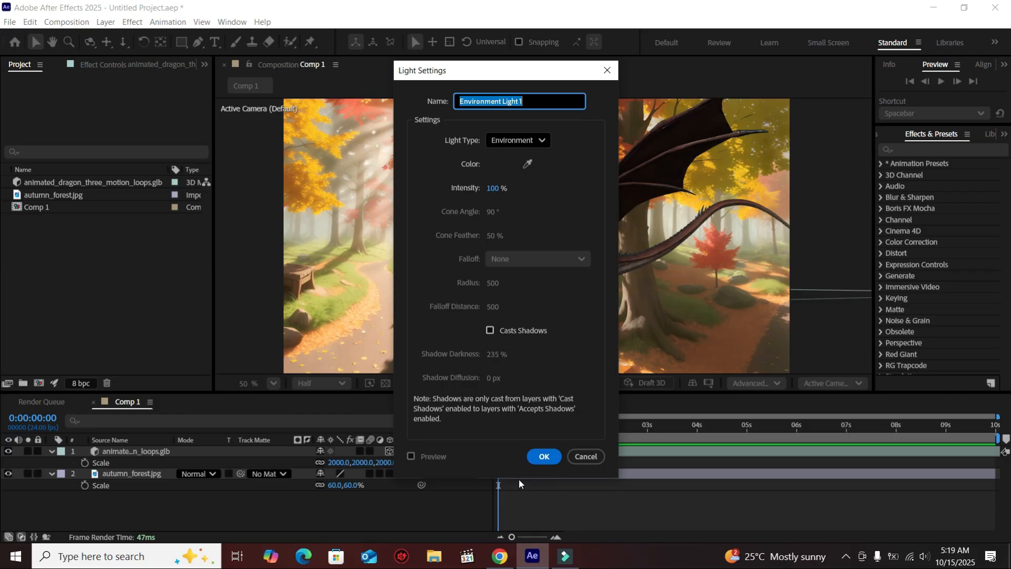
{"action": "left_click", "coordinate": [543, 457]}
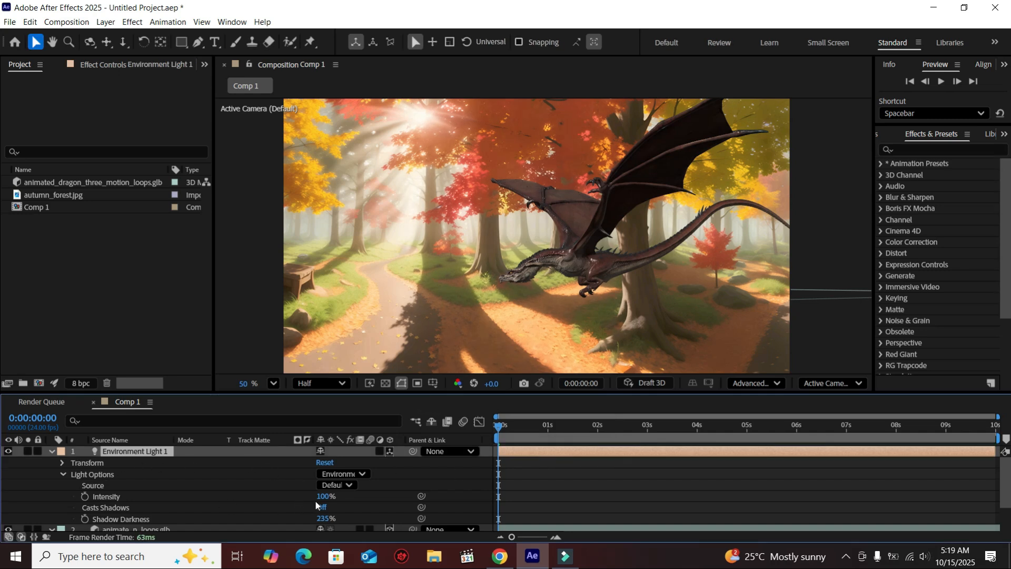
Set the environment light's intensity to 120% and collapse the layer properties.
{"action": "left_click_drag", "start_coordinate": [323, 502], "coordinate": [345, 501]}
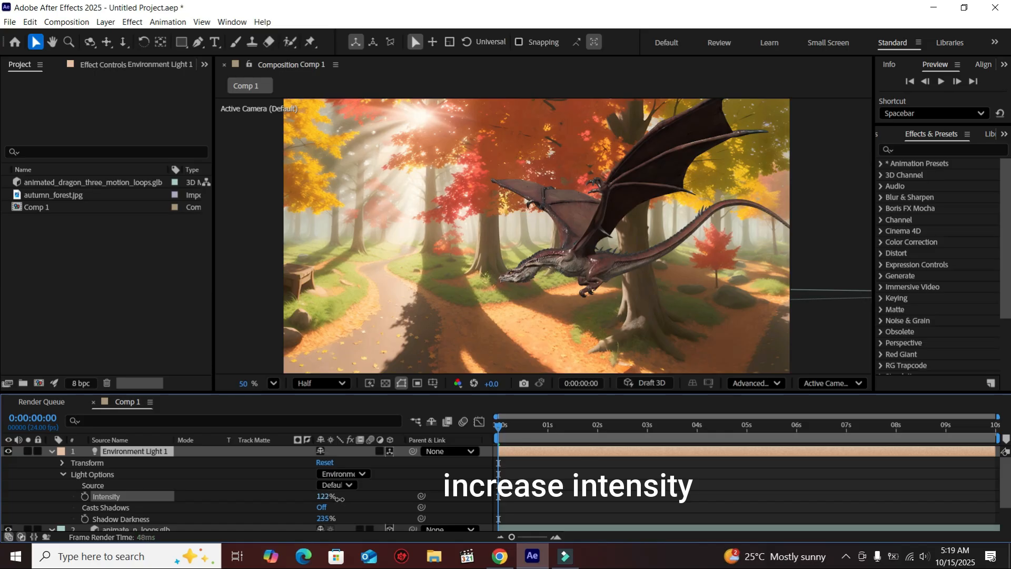
{"action": "left_click_drag", "start_coordinate": [336, 497], "coordinate": [337, 498]}
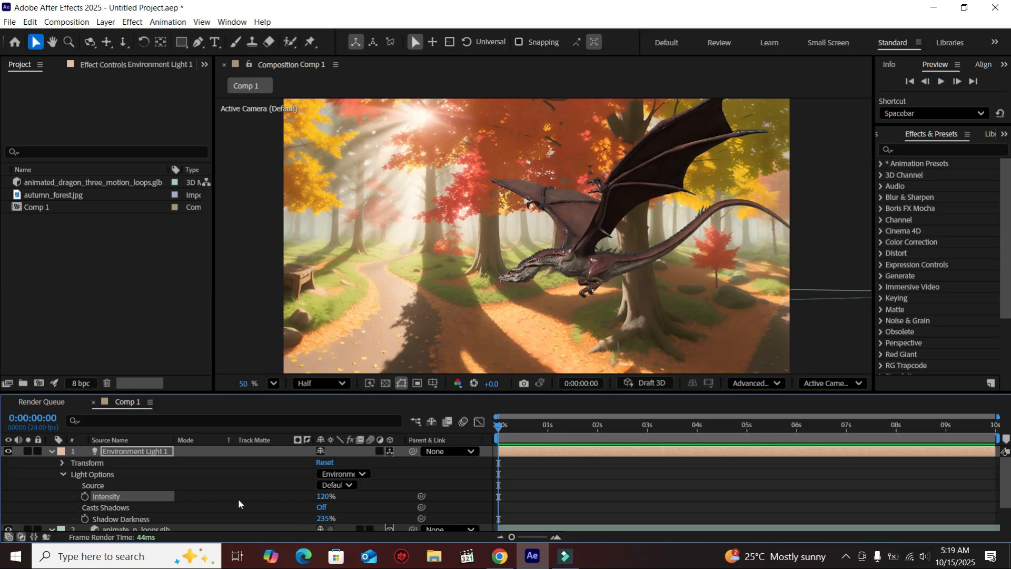
{"action": "left_click", "coordinate": [52, 451]}
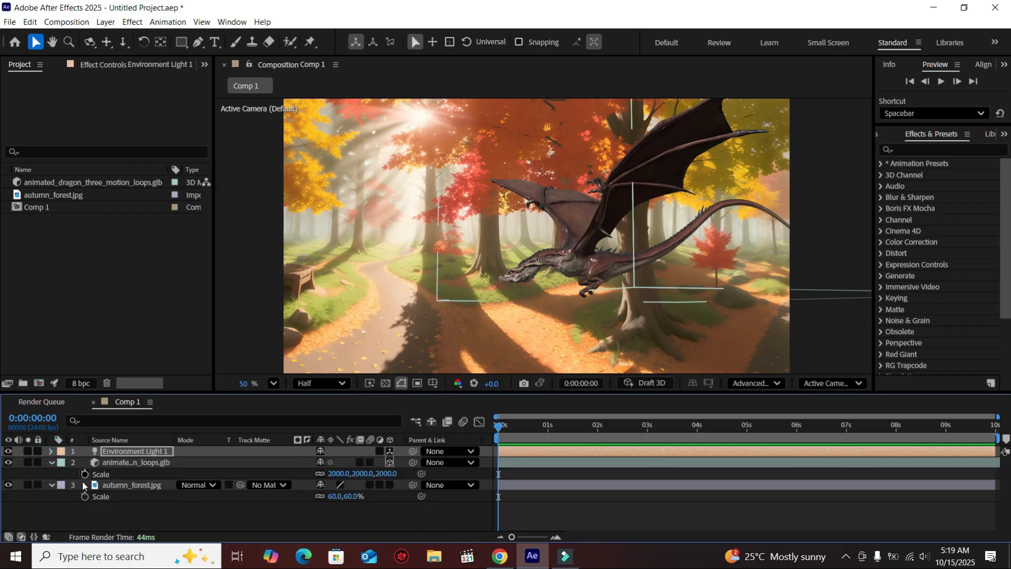
{"action": "left_click", "coordinate": [51, 463]}
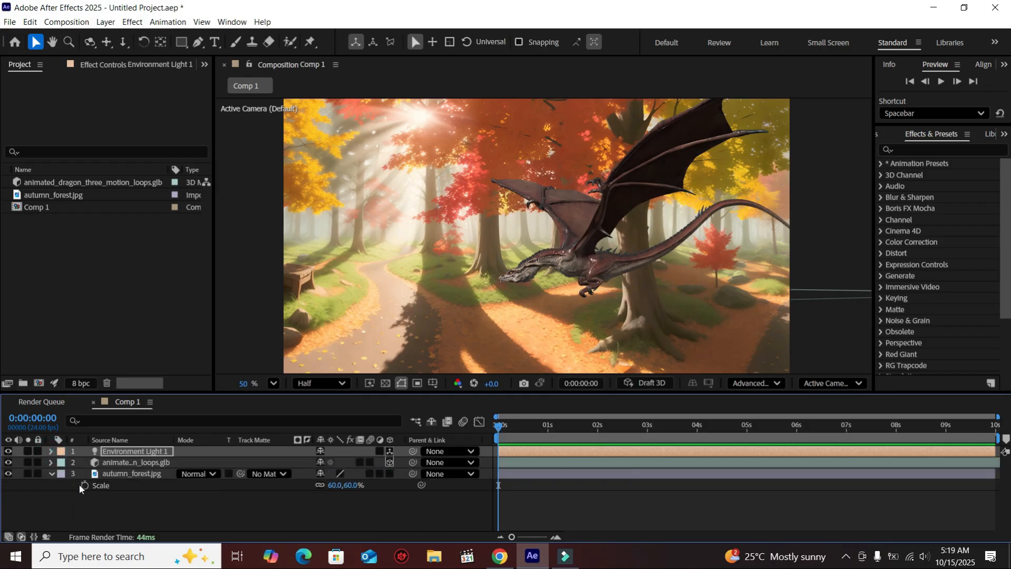
{"action": "left_click", "coordinate": [83, 497]}
Select the dragon in the viewer and shift it slightly to the right.
{"action": "left_click", "coordinate": [176, 341]}
{"action": "left_click_drag", "start_coordinate": [606, 285], "coordinate": [645, 331]}
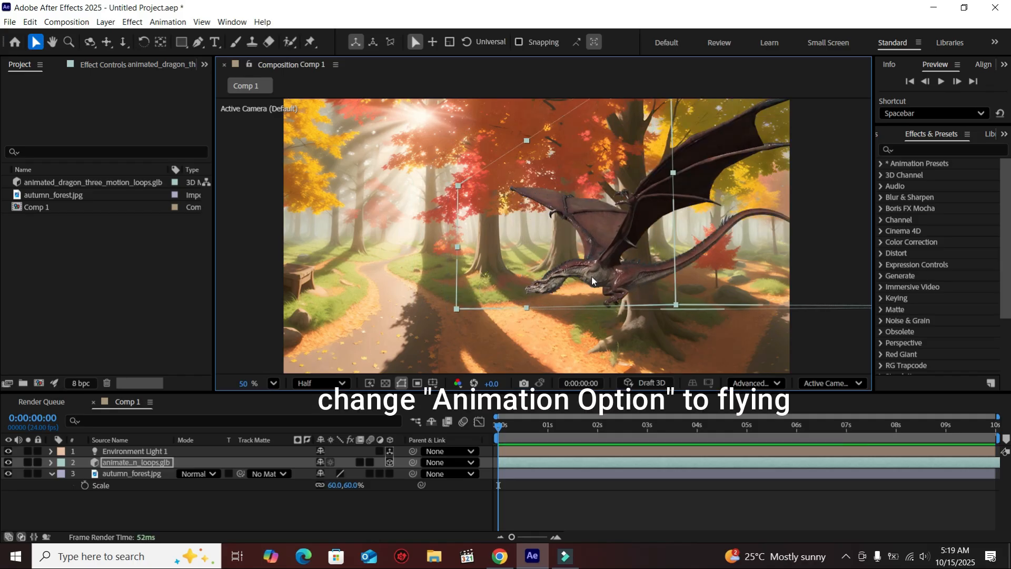
{"action": "left_click_drag", "start_coordinate": [621, 281], "coordinate": [635, 281]}
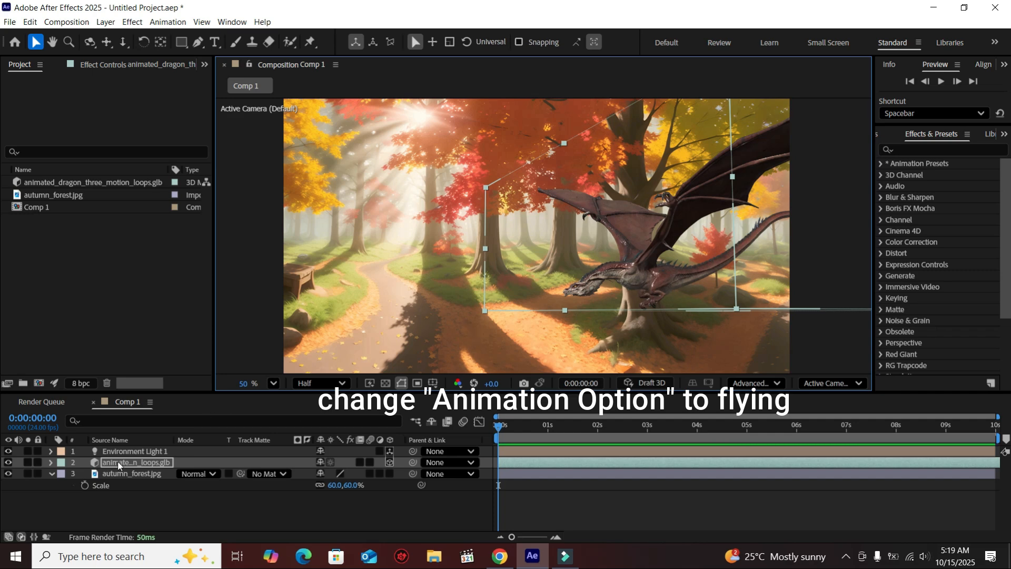
Set the dragon layer's animation option to Flying.
{"action": "left_click", "coordinate": [51, 462]}
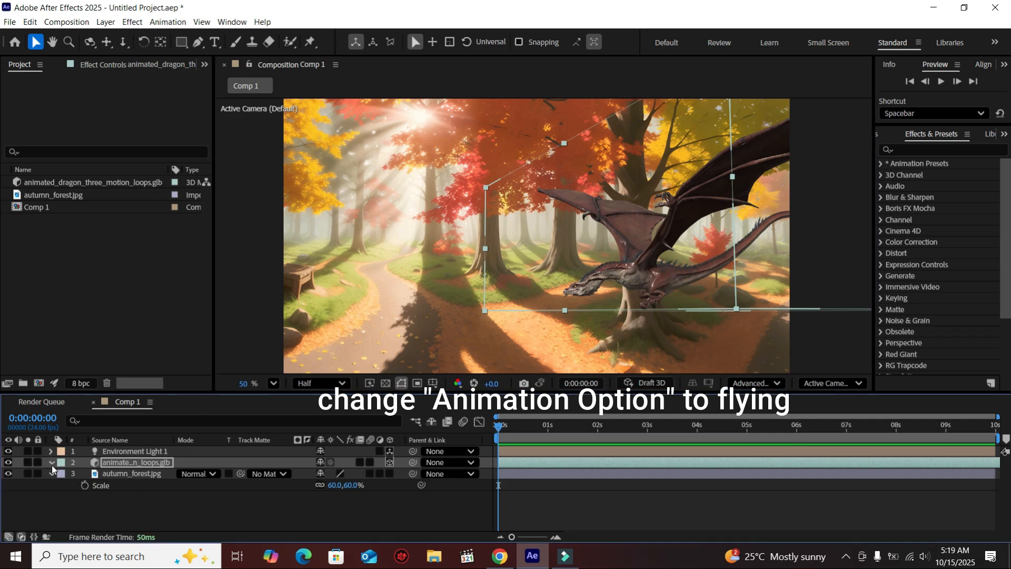
{"action": "left_click", "coordinate": [62, 474]}
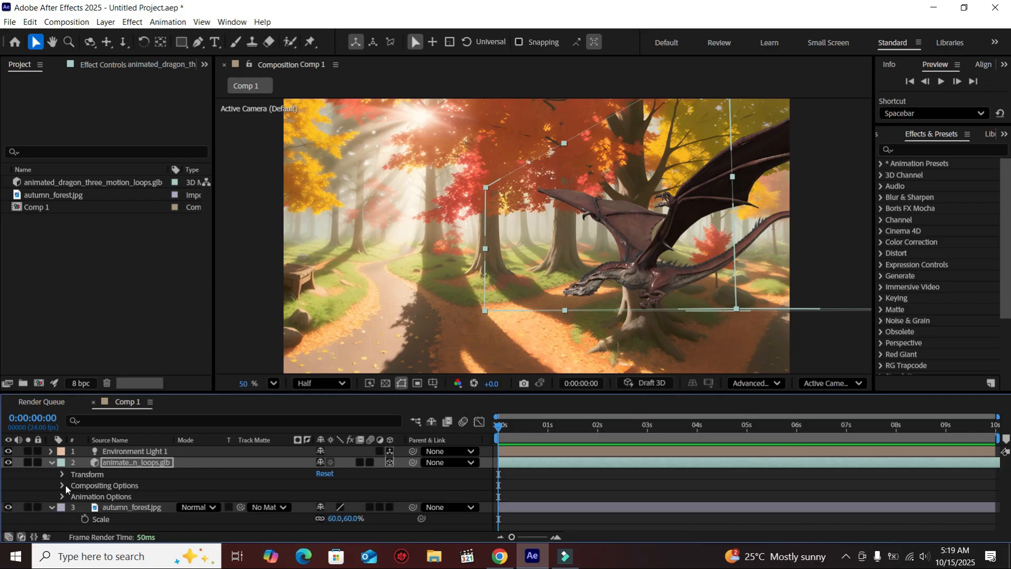
{"action": "left_click", "coordinate": [61, 497]}
{"action": "left_click", "coordinate": [366, 508]}
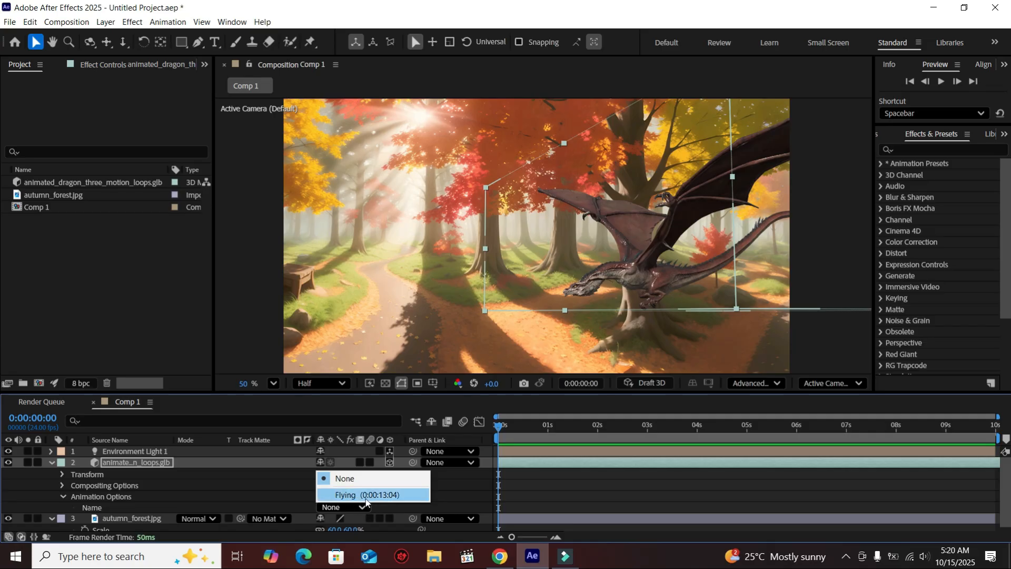
{"action": "left_click", "coordinate": [366, 495]}
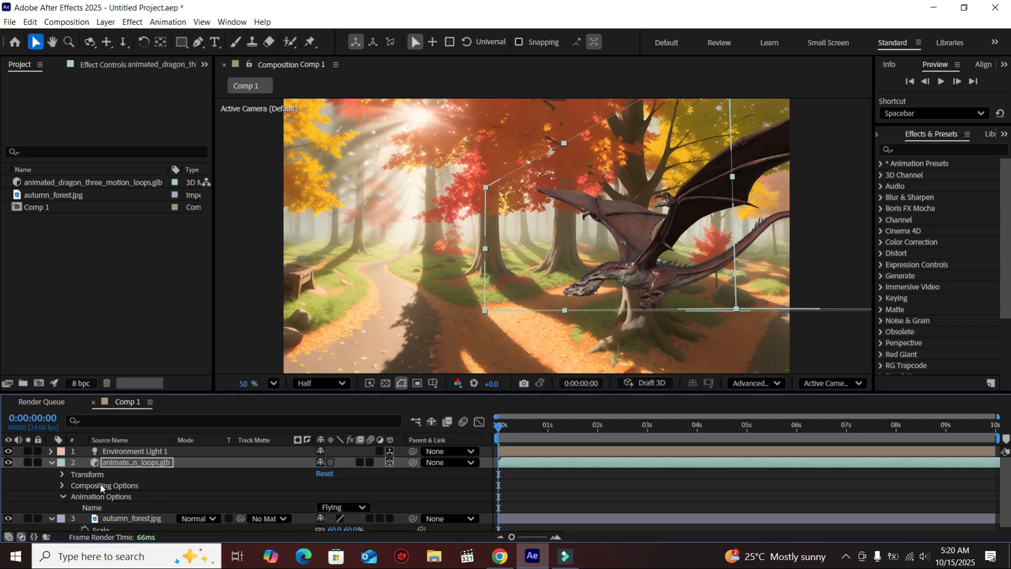
{"action": "left_click", "coordinate": [52, 463]}
{"action": "left_click", "coordinate": [116, 506]}
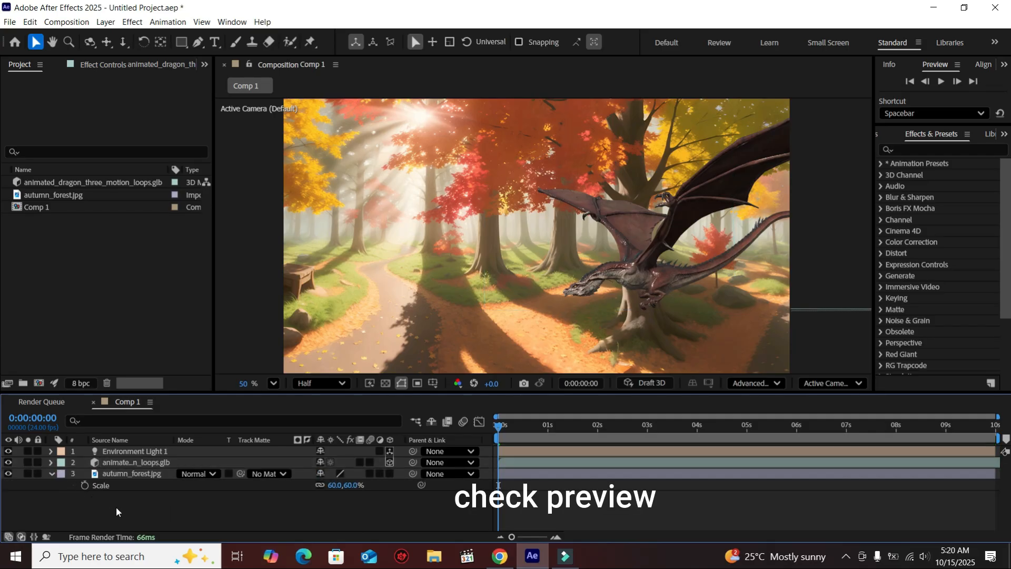
Play back the composition to preview the flying animation, then return to the start.
{"action": "left_click", "coordinate": [940, 84]}
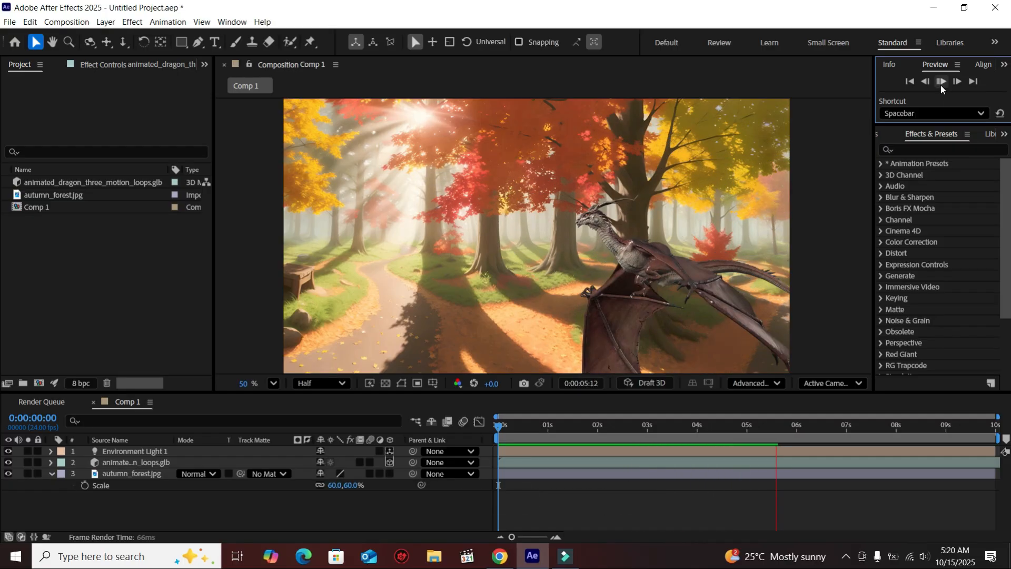
{"action": "left_click", "coordinate": [941, 84]}
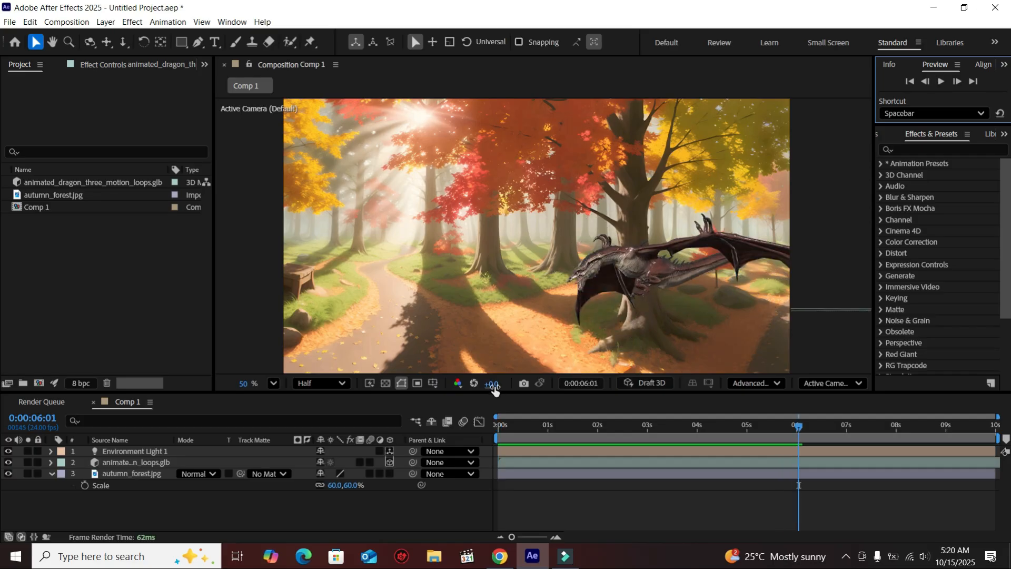
{"action": "left_click_drag", "start_coordinate": [496, 392], "coordinate": [499, 425]}
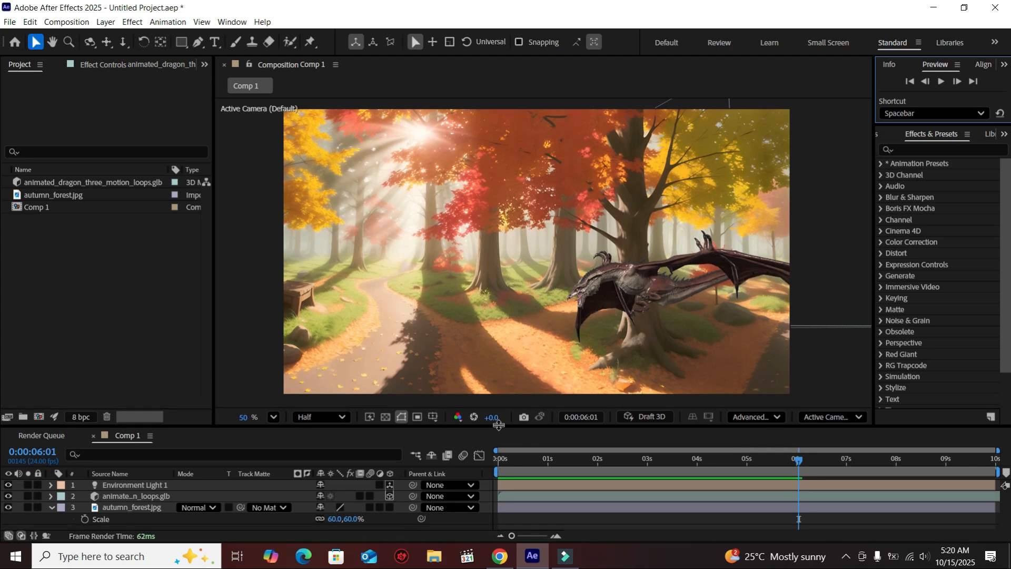
{"action": "left_click", "coordinate": [52, 505]}
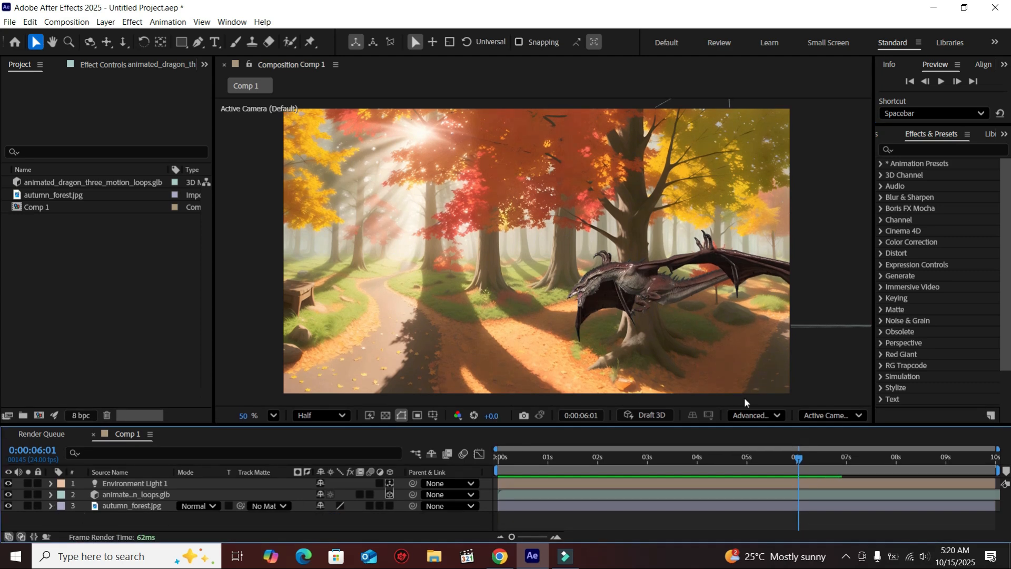
{"action": "left_click_drag", "start_coordinate": [802, 462], "coordinate": [492, 467]}
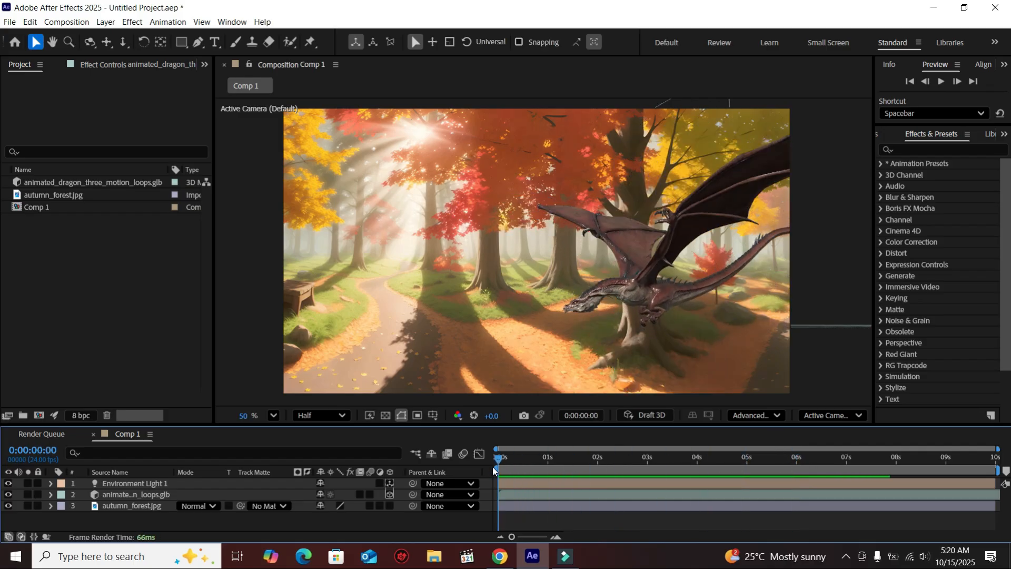
Move the dragon off-screen to the right and set a Position keyframe at the start.
{"action": "left_click", "coordinate": [129, 495]}
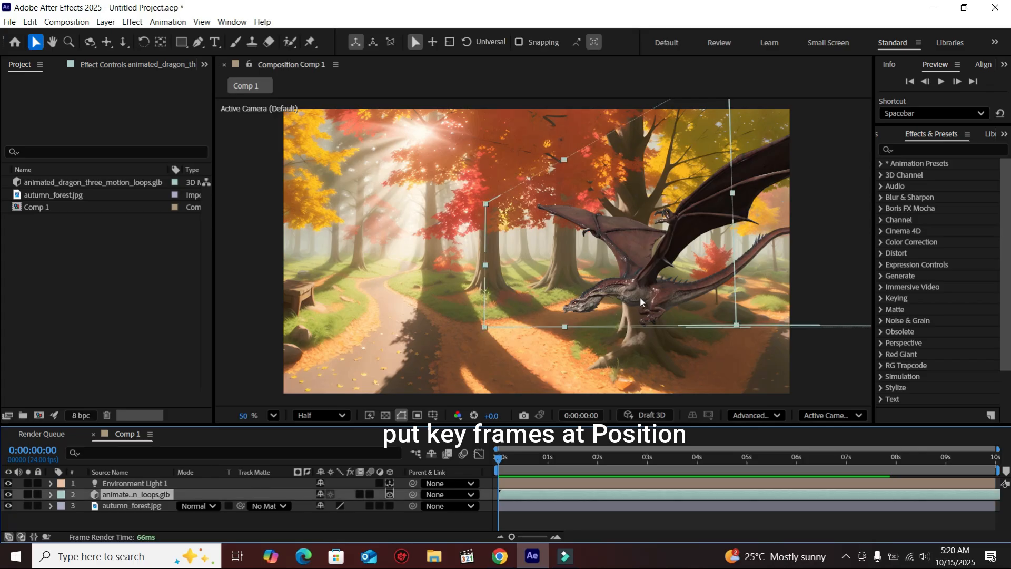
{"action": "left_click_drag", "start_coordinate": [614, 293], "coordinate": [986, 296]}
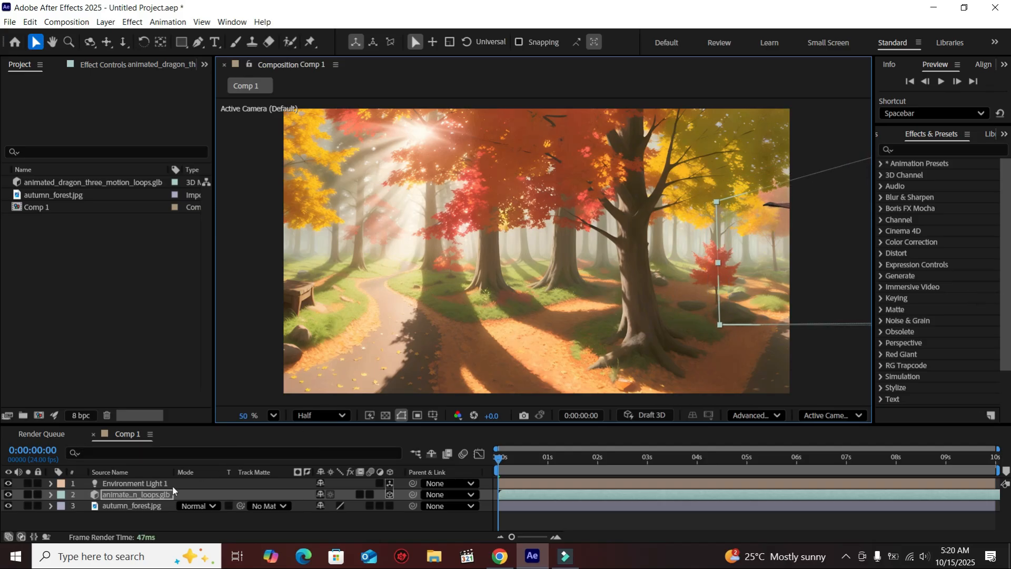
{"action": "left_click", "coordinate": [152, 498]}
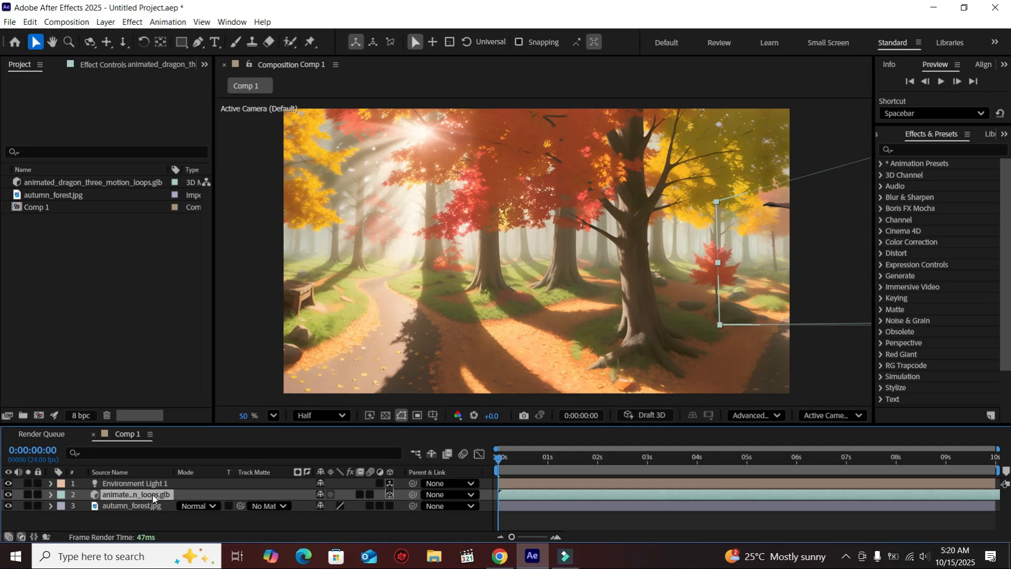
{"action": "key", "text": "p"}
{"action": "left_click", "coordinate": [84, 506]}
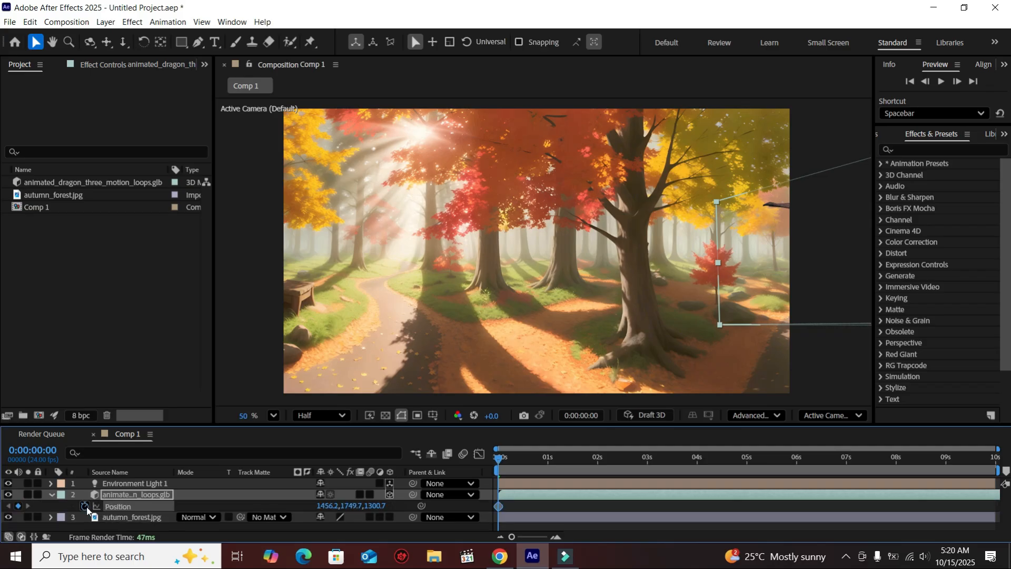
At 0:00:08:01, move the dragon off-screen to the left for a second Position keyframe, then preview the flight.
{"action": "left_click_drag", "start_coordinate": [504, 460], "coordinate": [892, 486]}
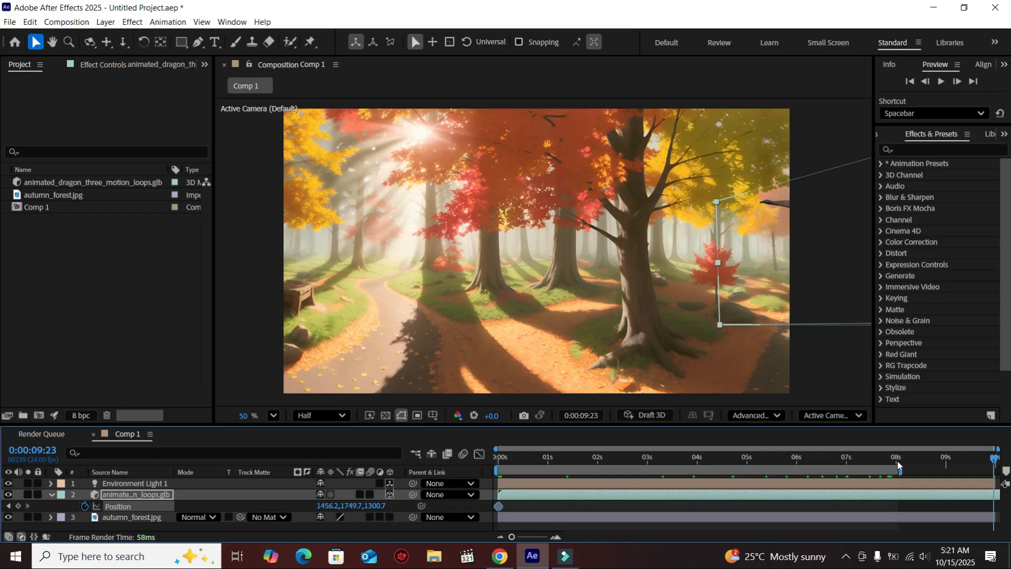
{"action": "left_click", "coordinate": [897, 460]}
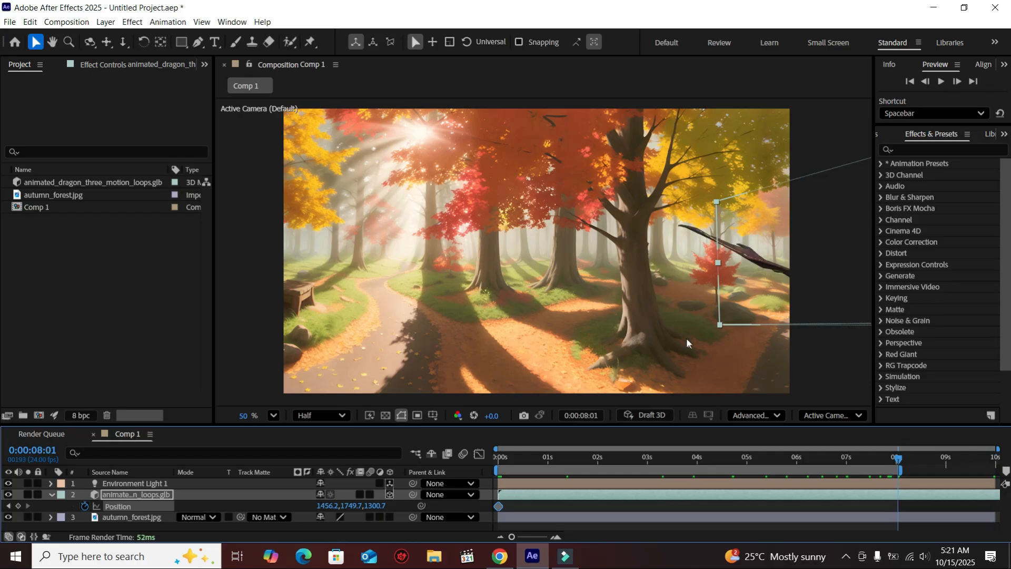
{"action": "left_click_drag", "start_coordinate": [778, 270], "coordinate": [457, 273]}
{"action": "left_click_drag", "start_coordinate": [580, 299], "coordinate": [179, 237]}
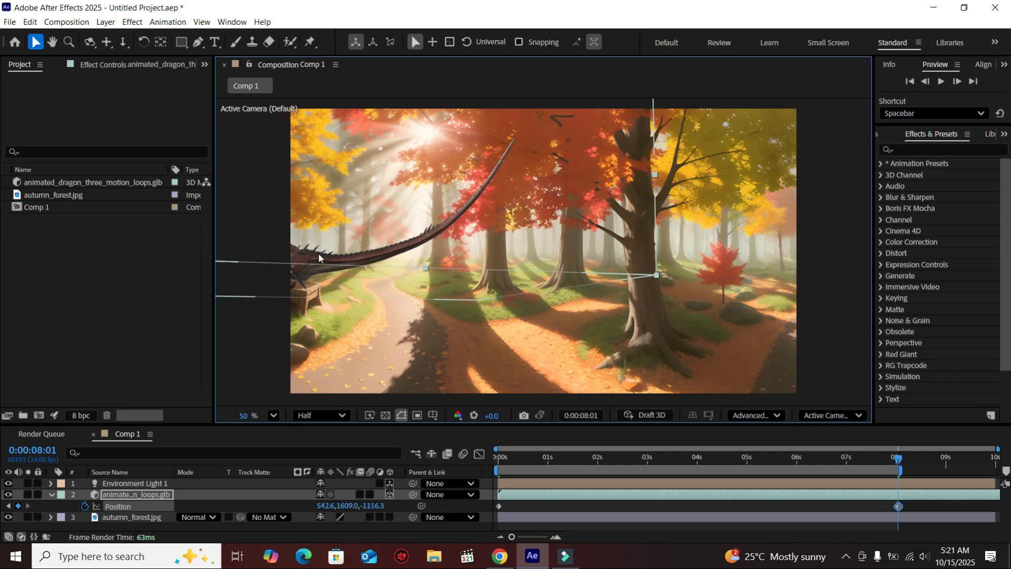
{"action": "left_click_drag", "start_coordinate": [325, 259], "coordinate": [119, 252]}
{"action": "left_click_drag", "start_coordinate": [281, 242], "coordinate": [90, 252]}
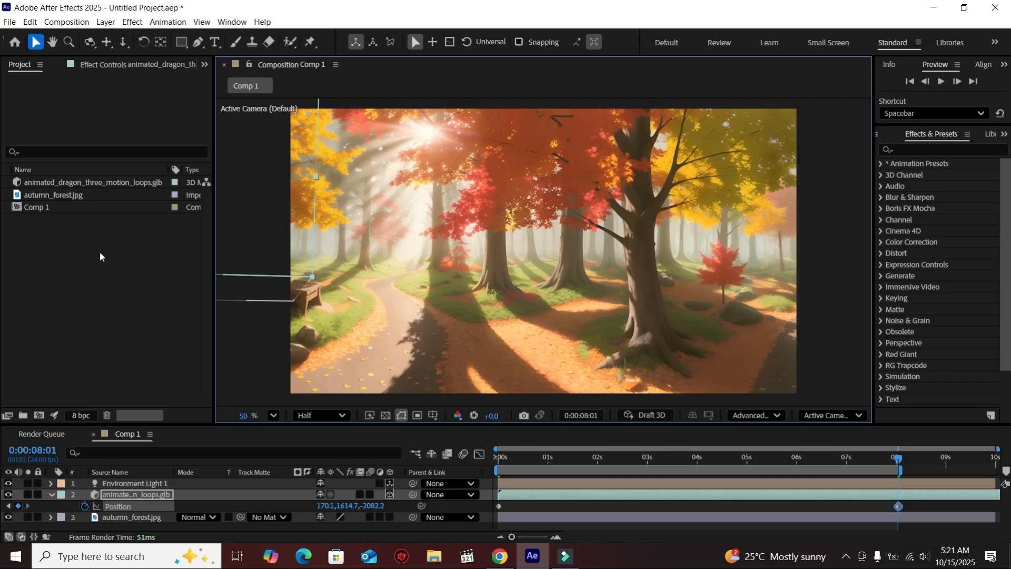
{"action": "left_click", "coordinate": [911, 82]}
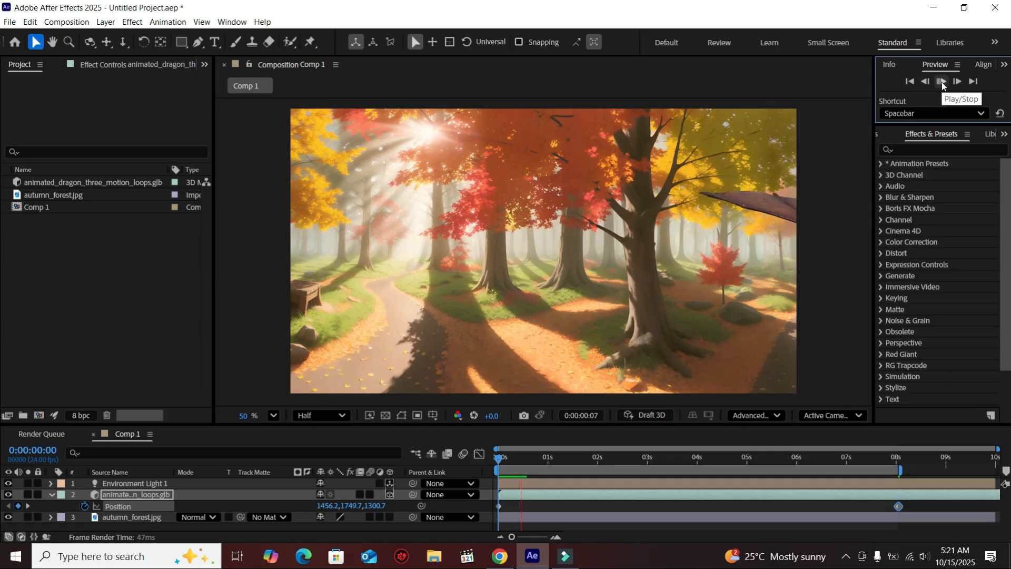